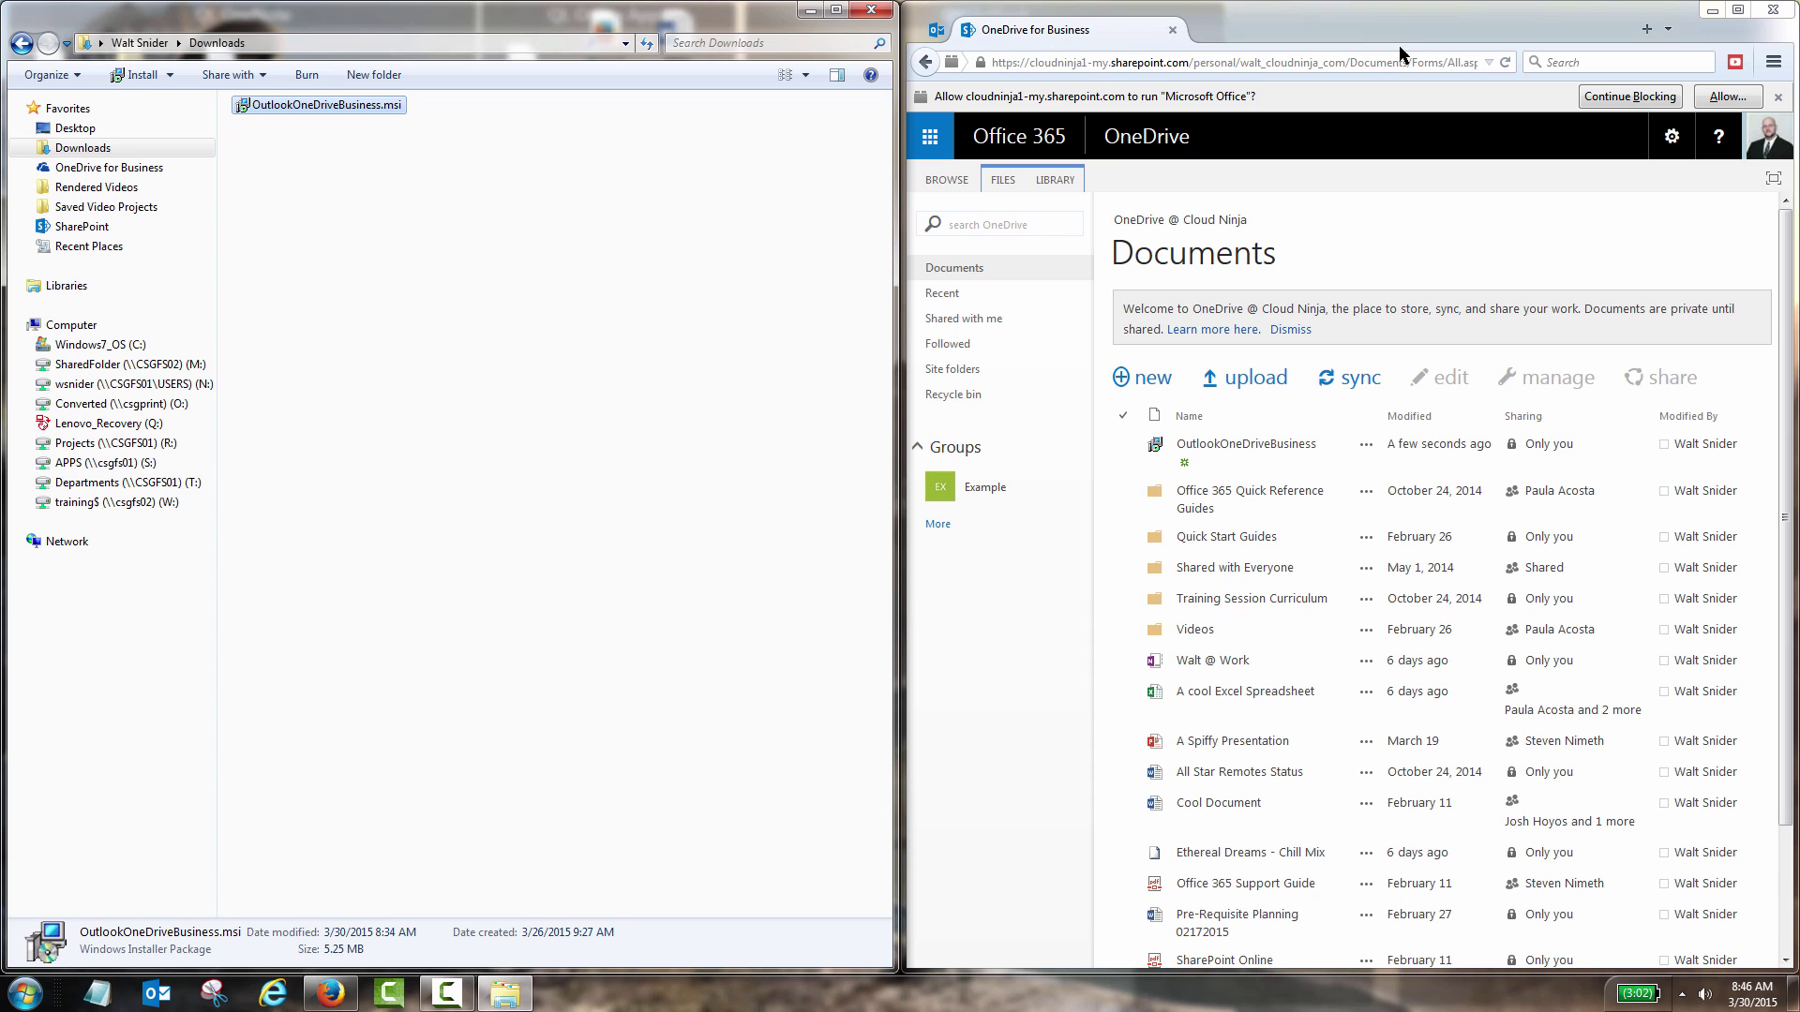
- Maximize the OneDrive for Business window and show the Office 365 app tiles
click(1737, 9)
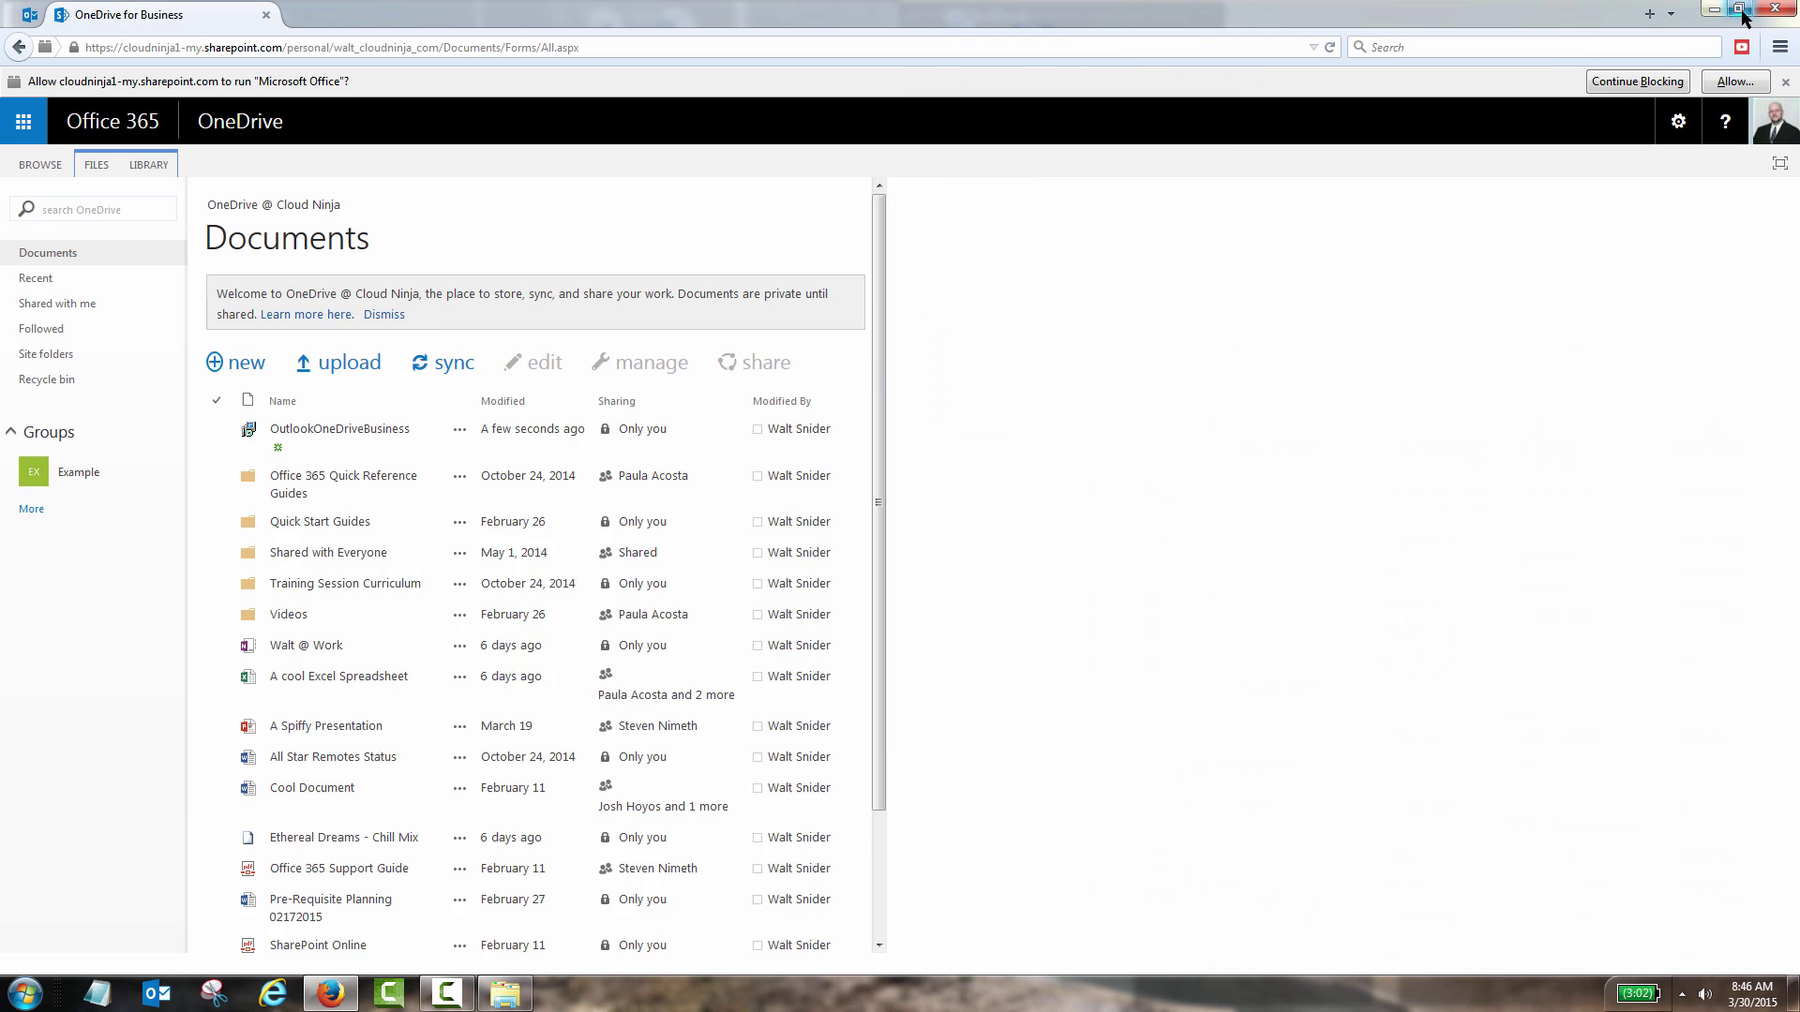
click(23, 122)
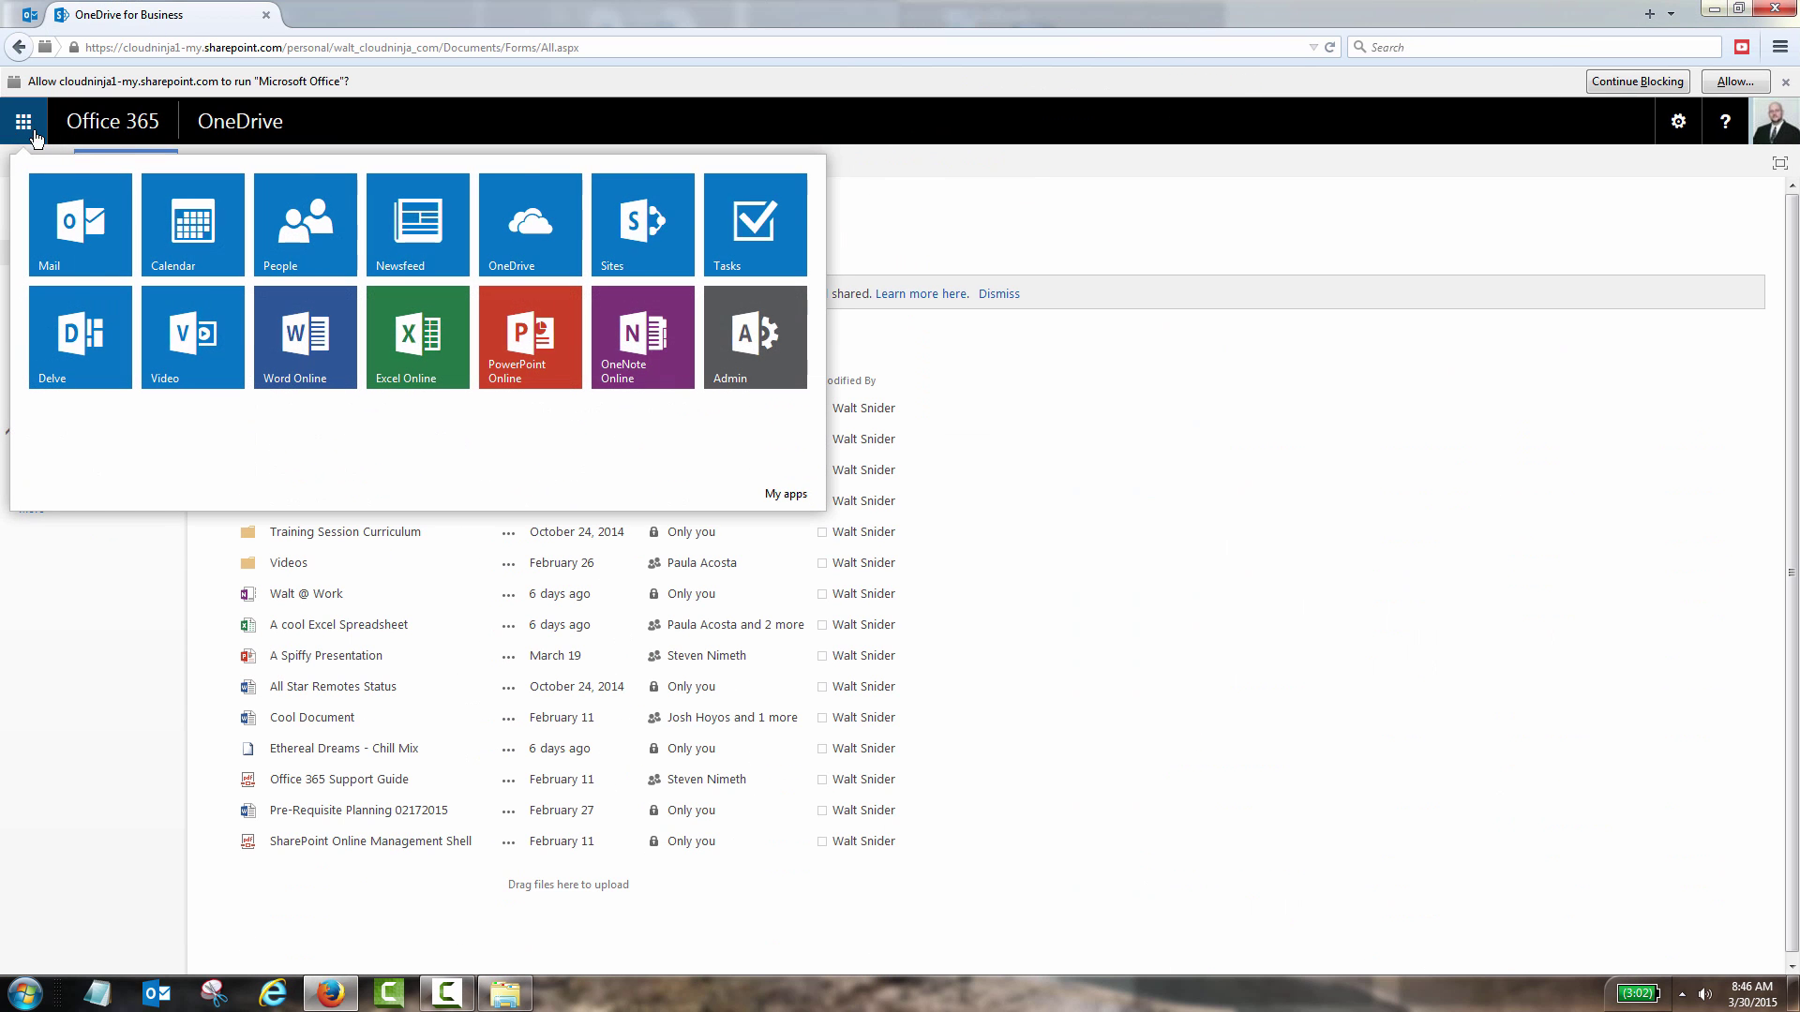
- Start a new Outlook Web App email with OutlookOneDriveBusiness.msi from My files as an editable OneDrive link
click(122, 190)
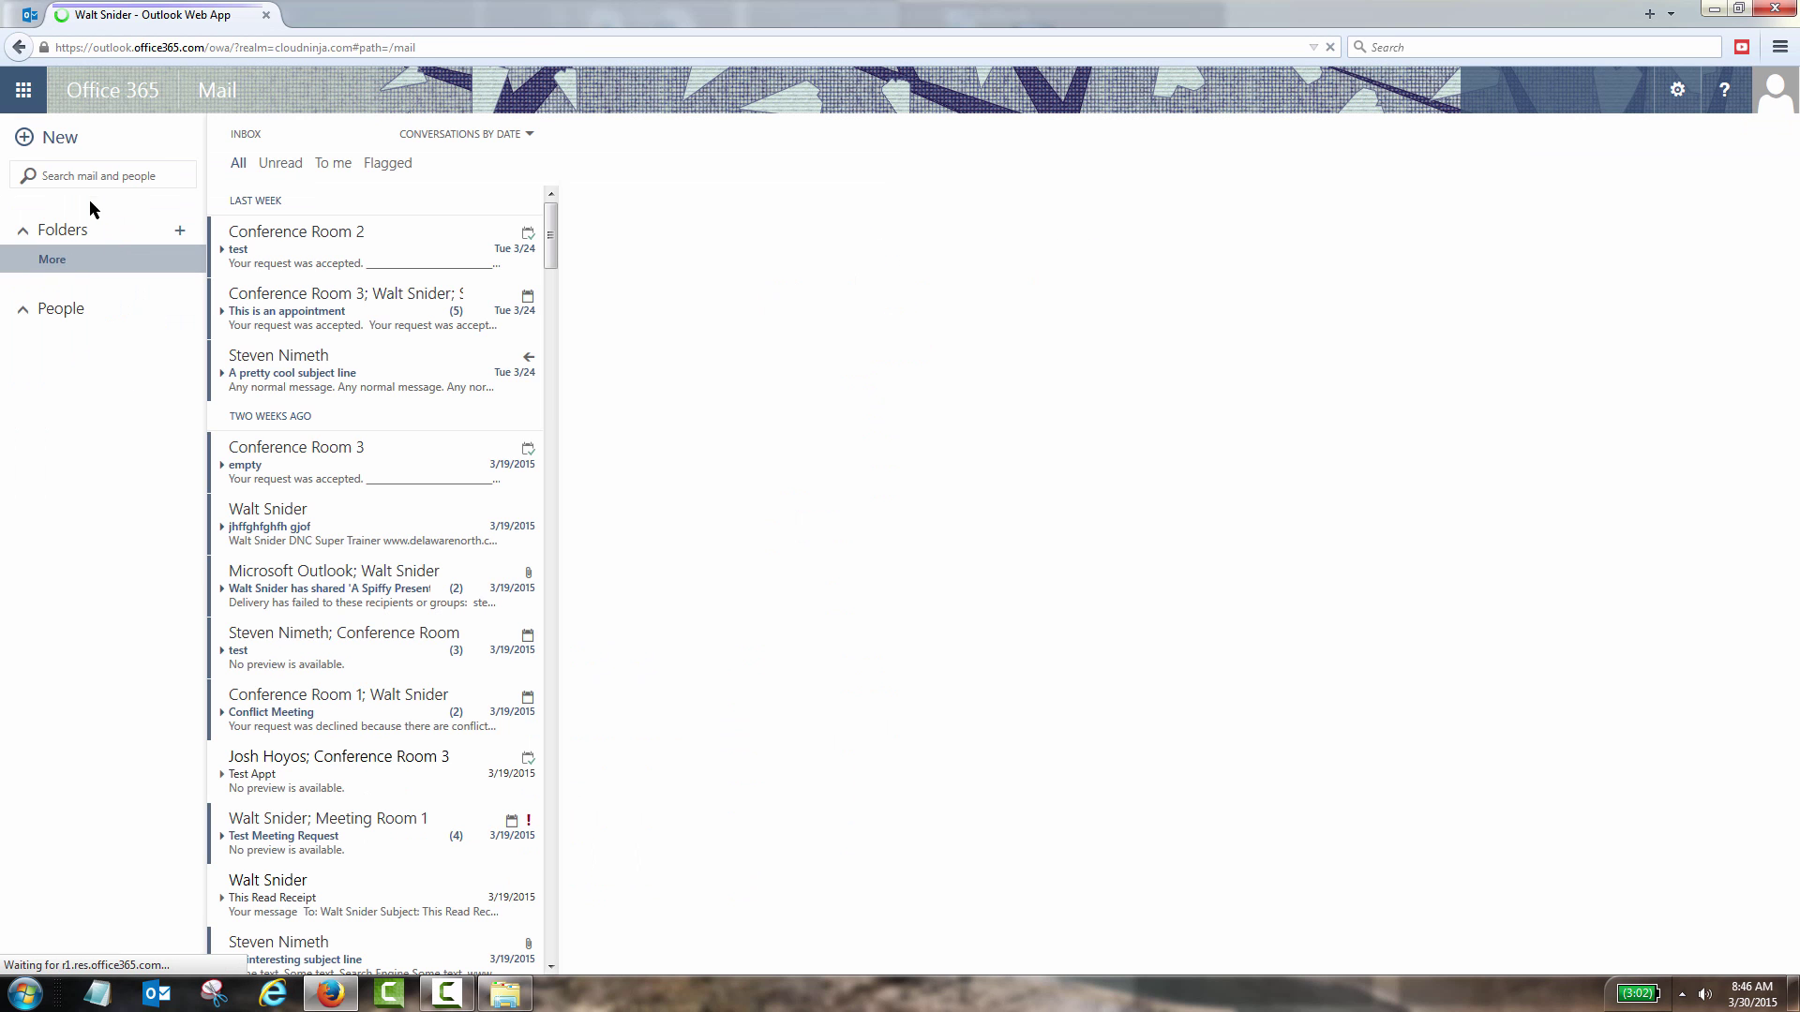
click(52, 137)
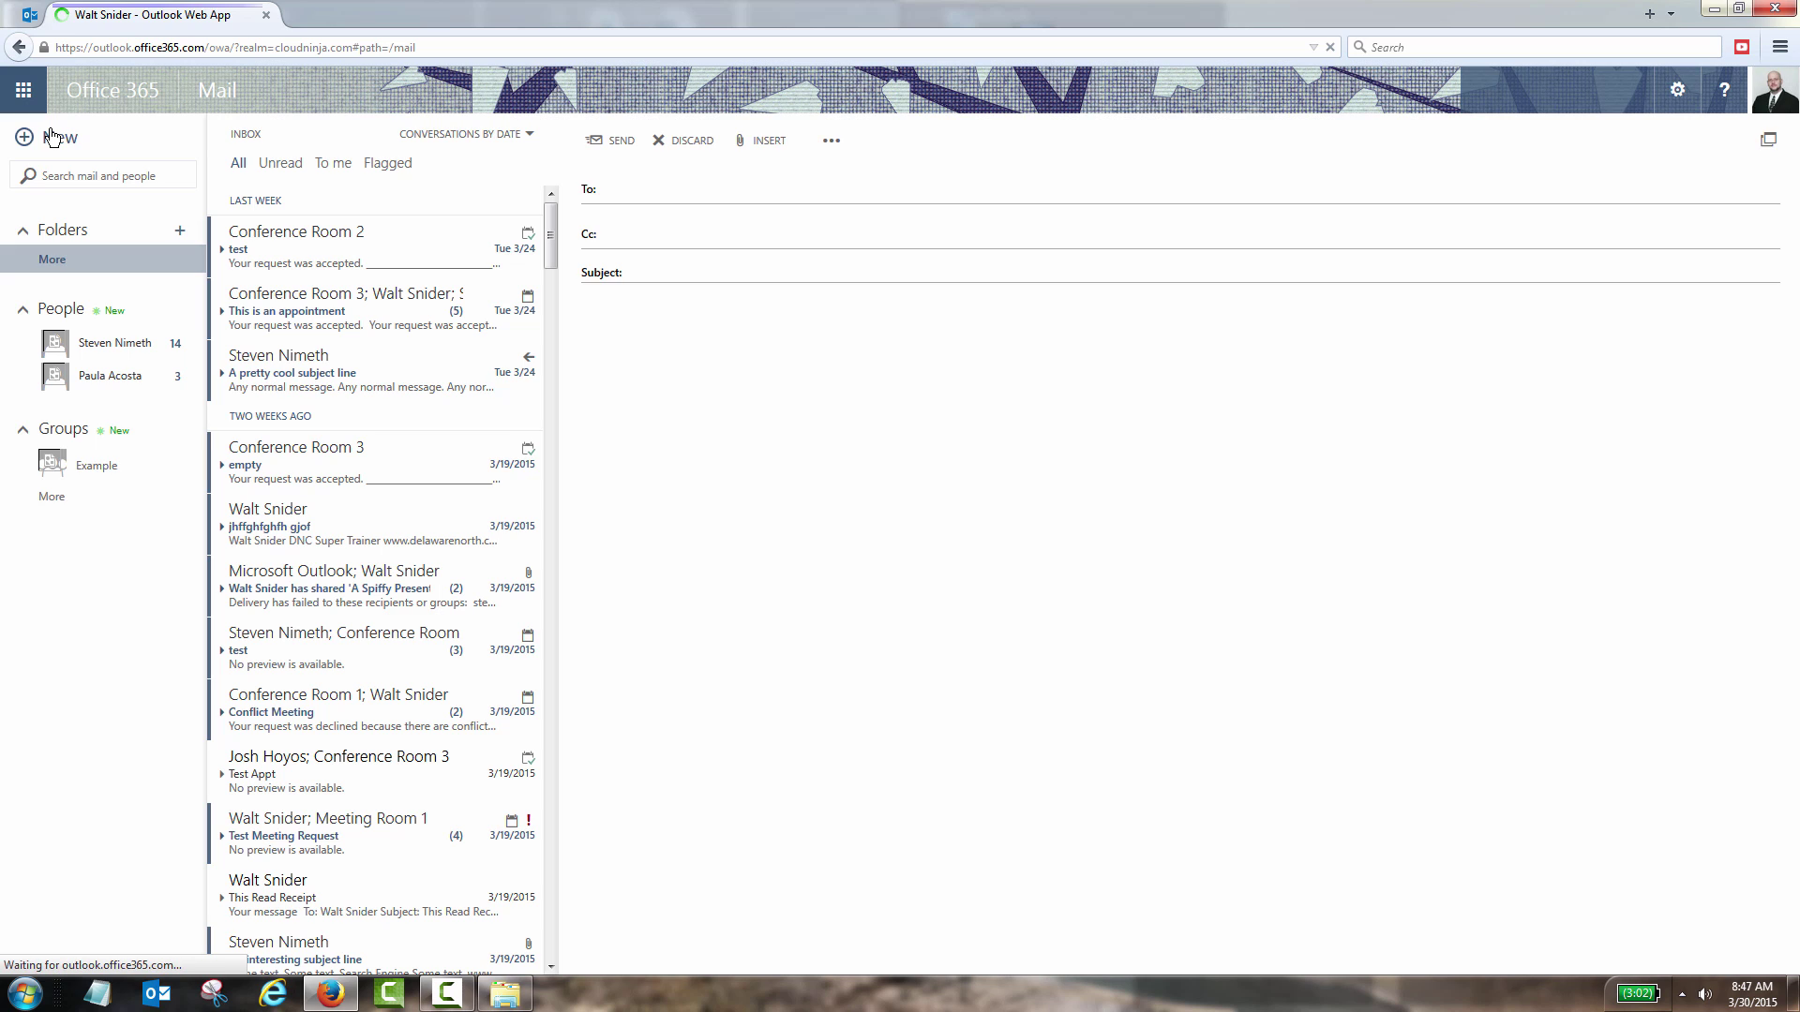
click(757, 142)
click(777, 165)
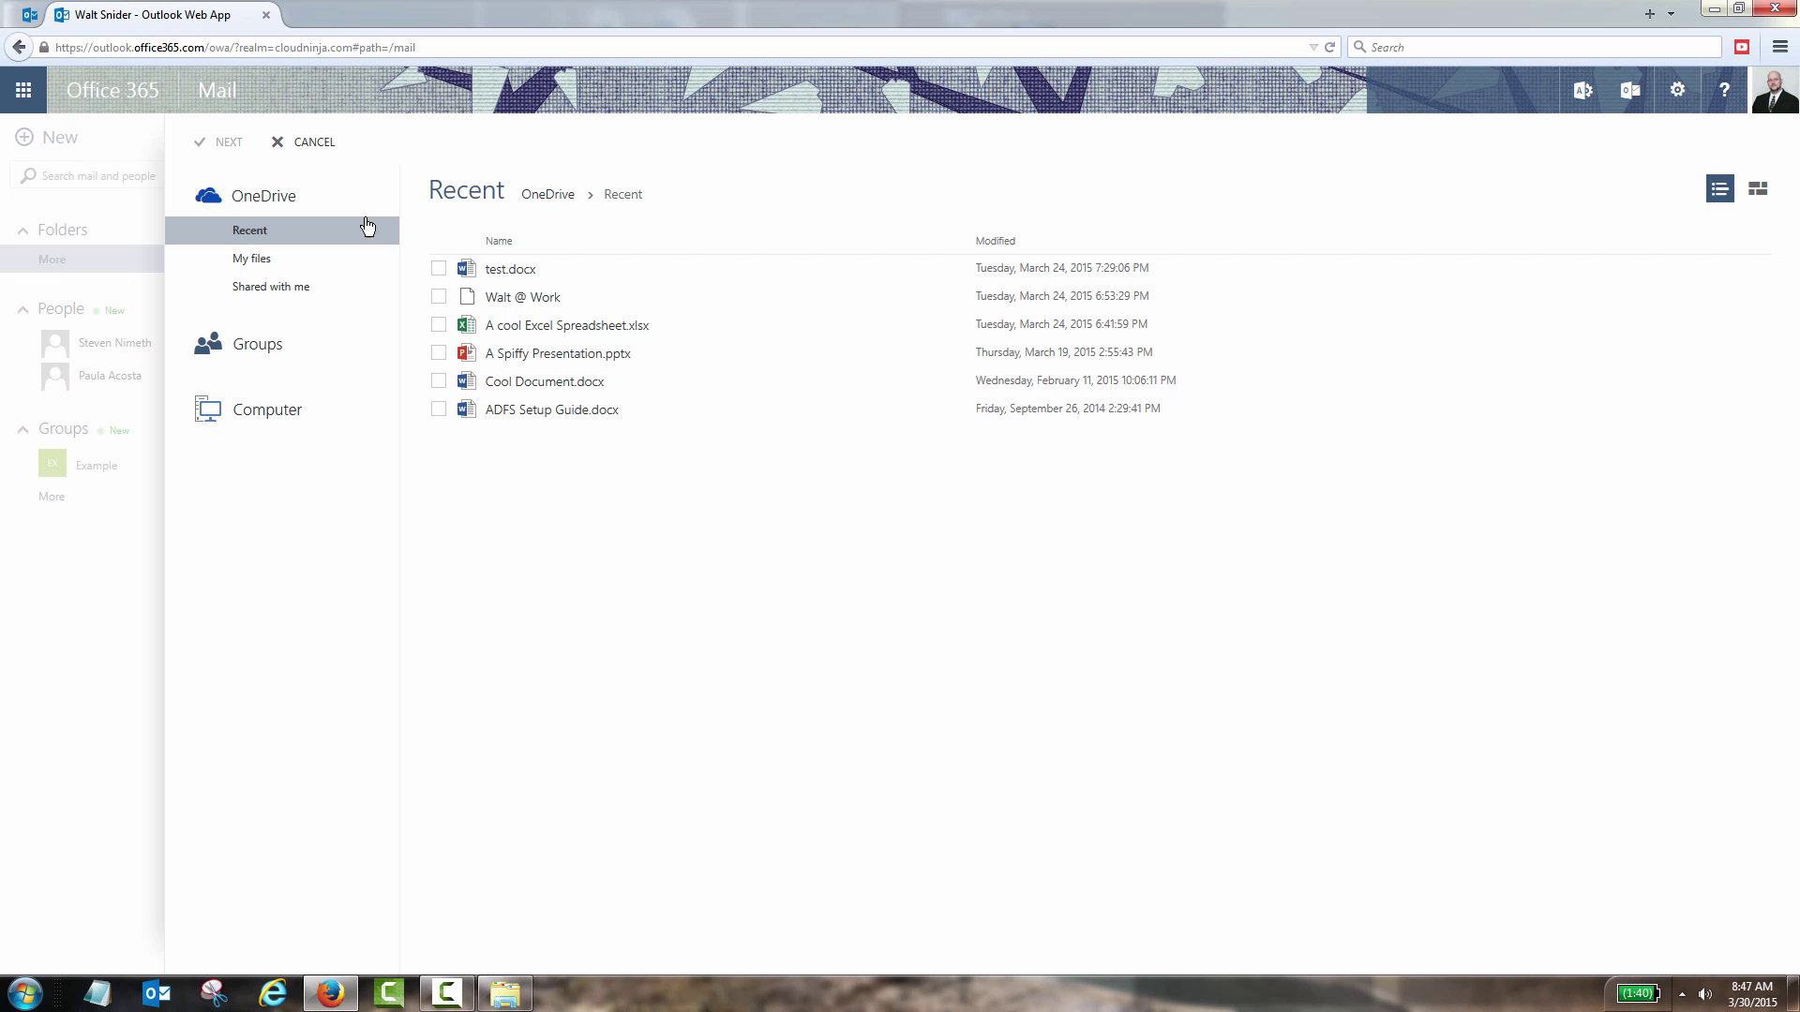
click(292, 262)
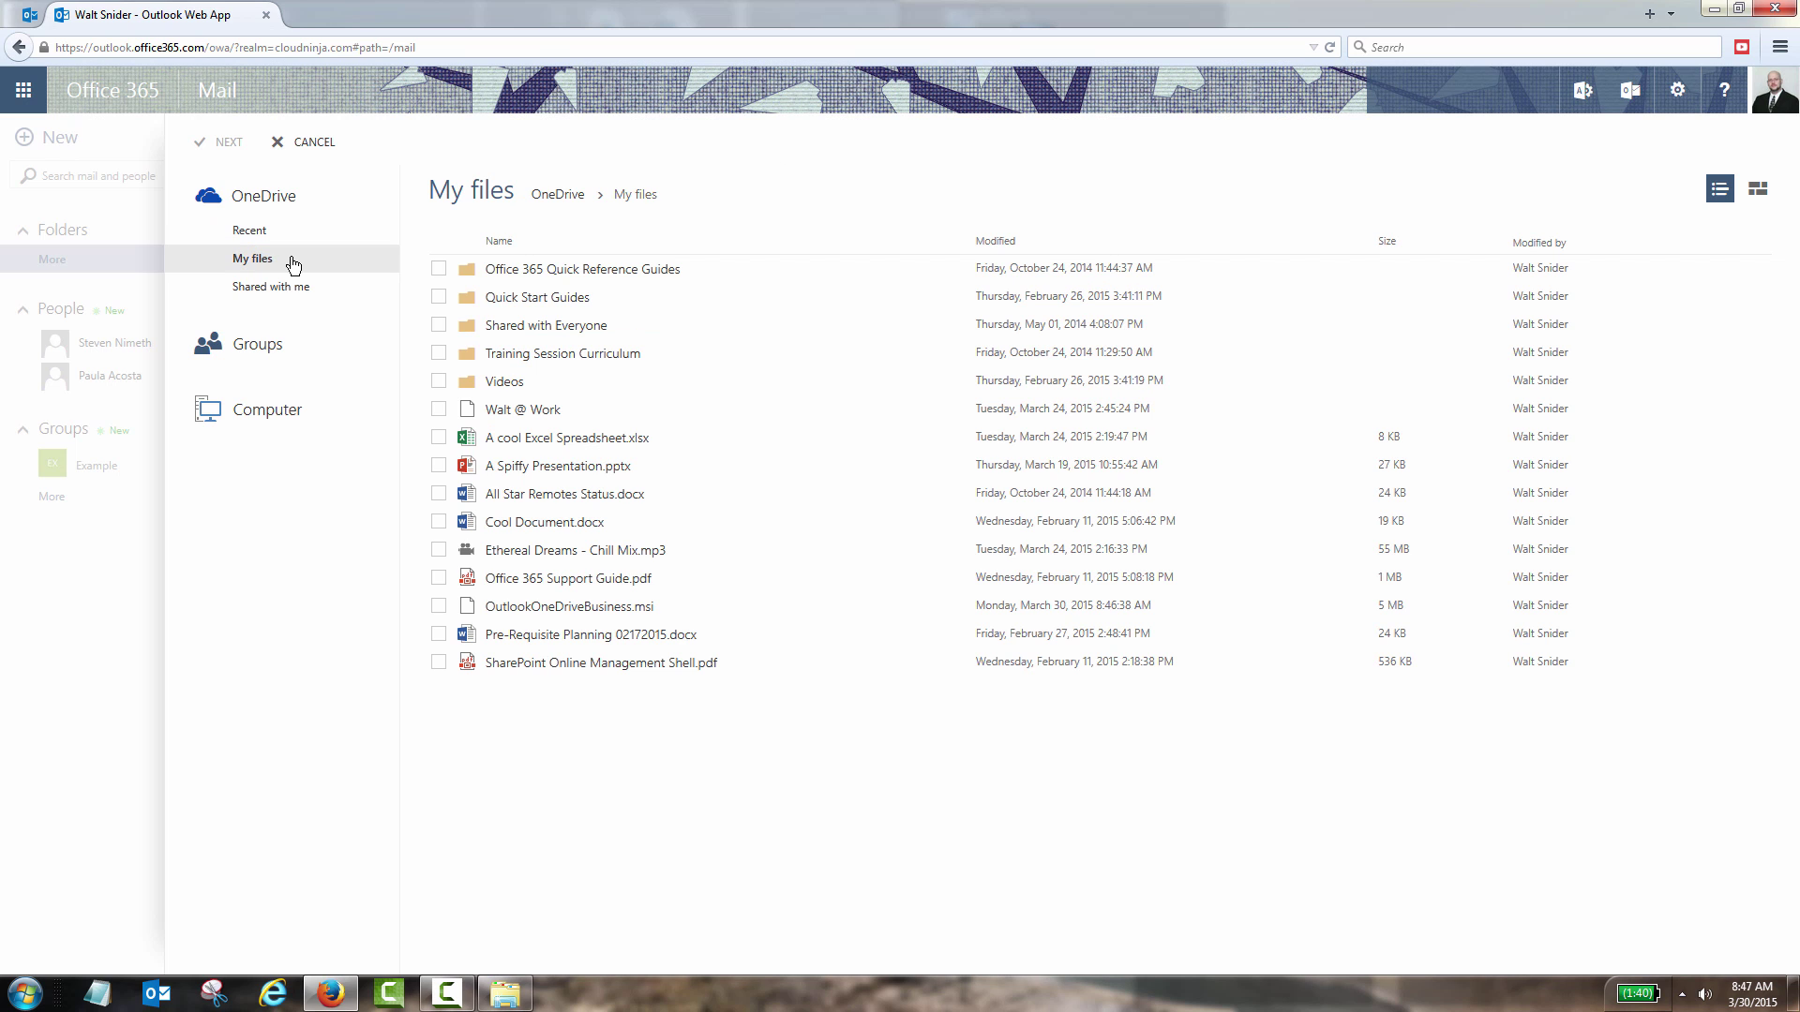
click(438, 610)
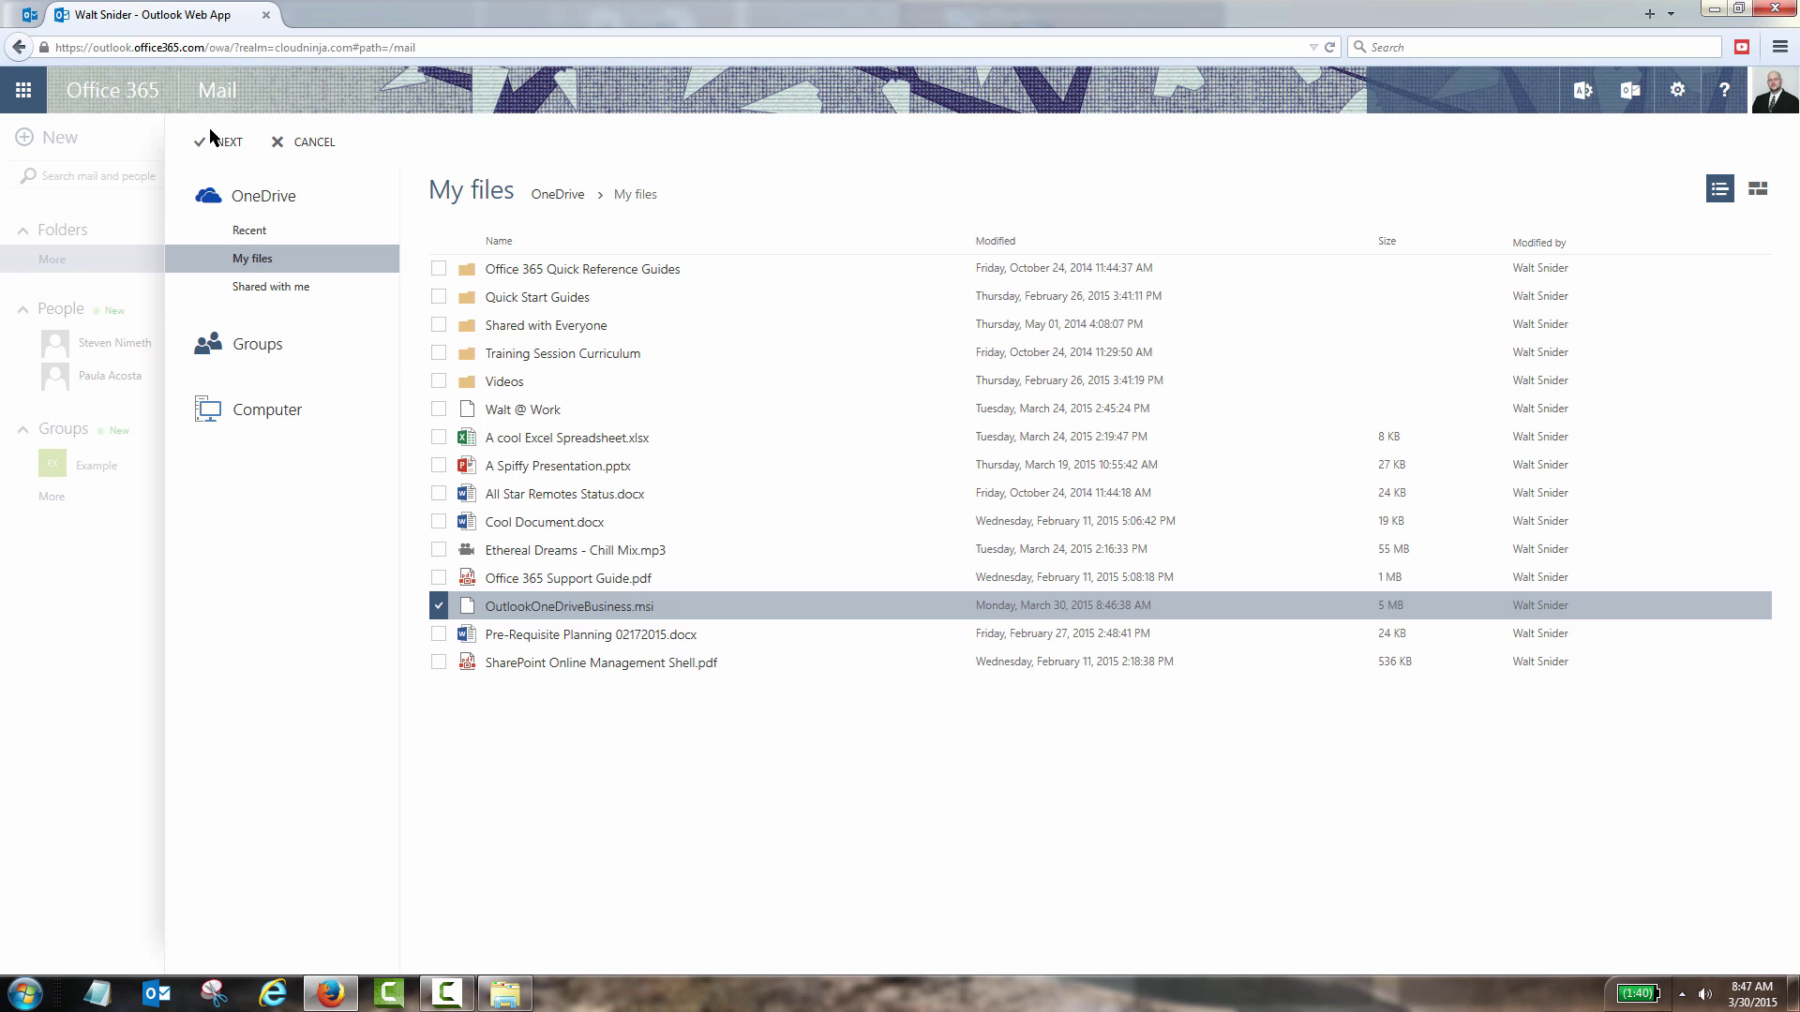
click(226, 145)
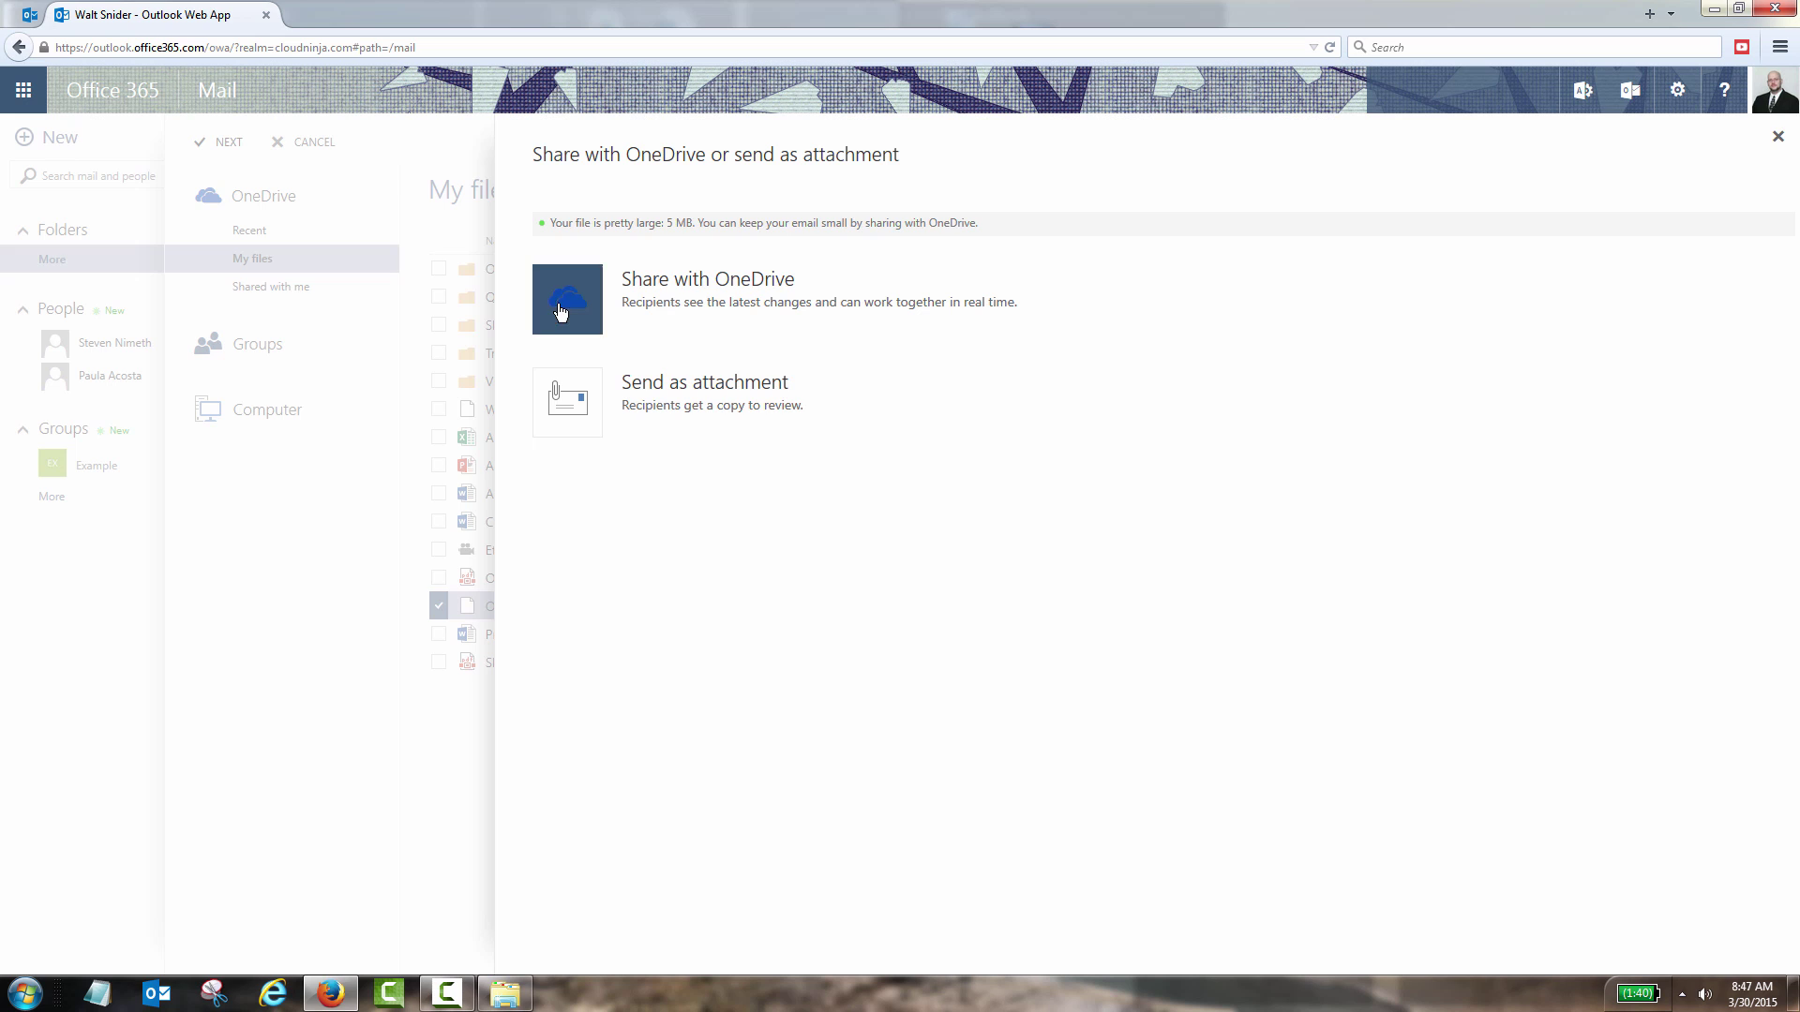
click(561, 313)
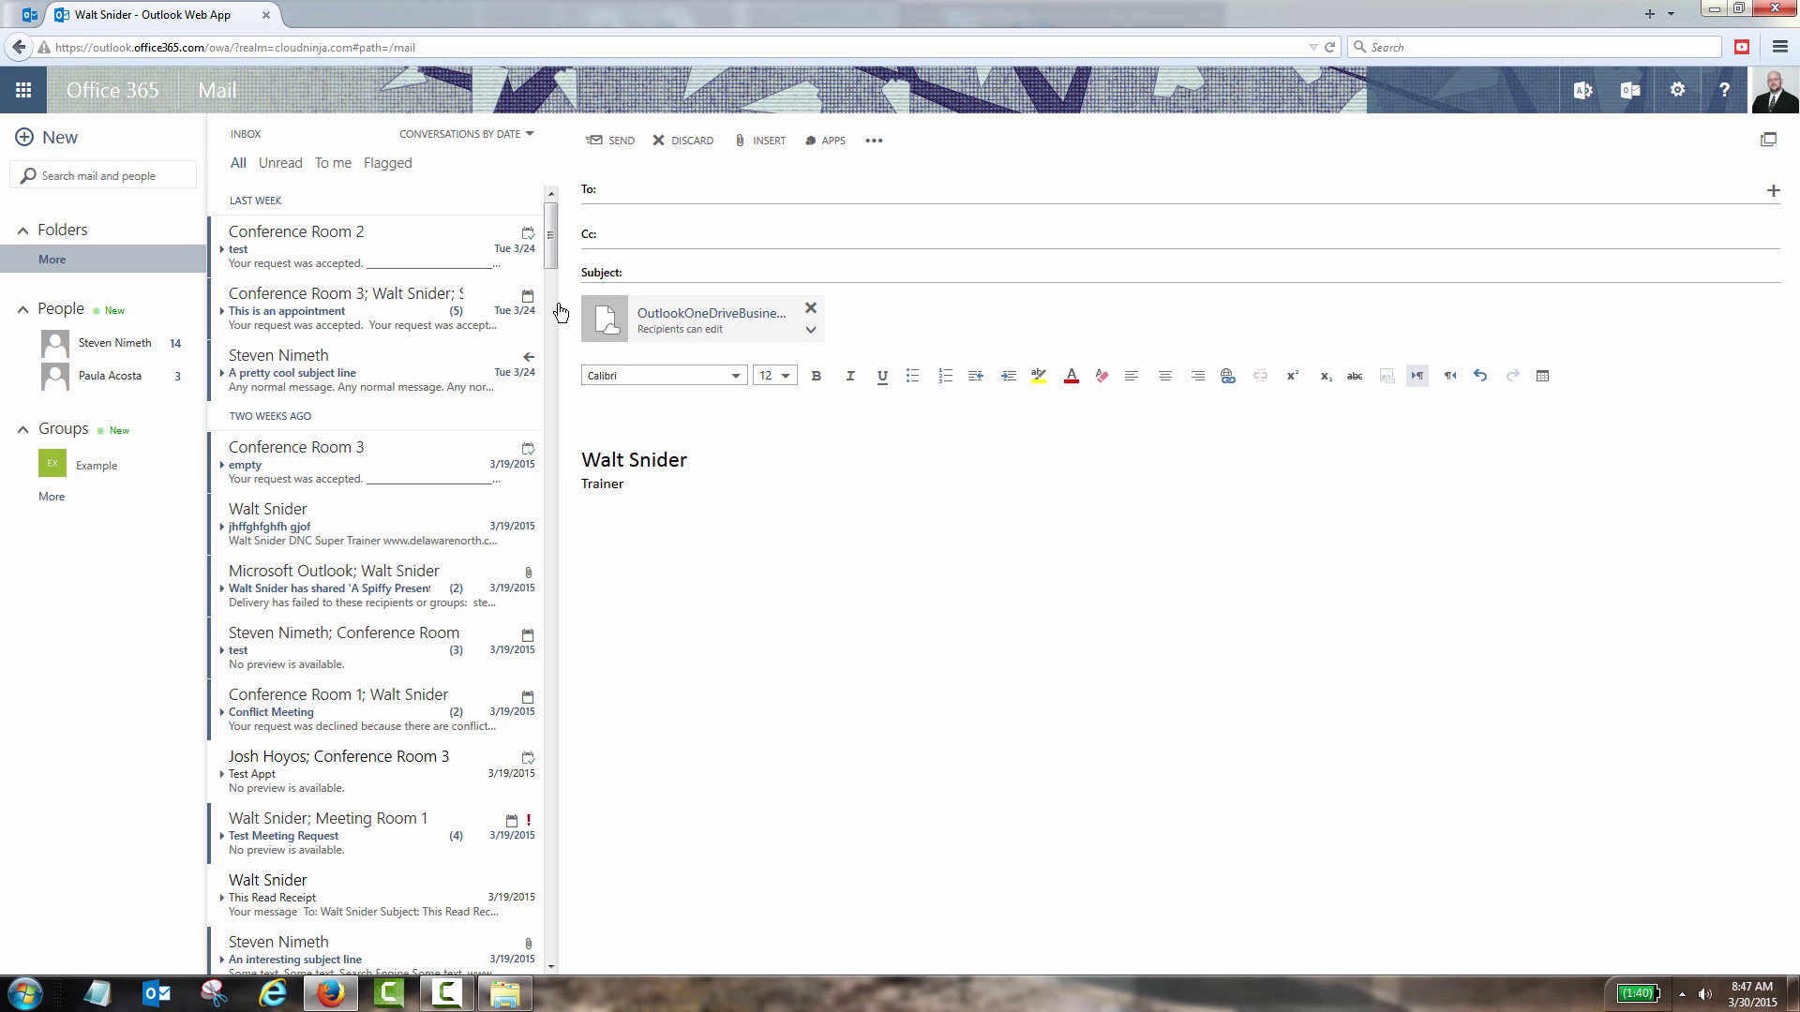
- Run OutlookOneDriveBusiness.msi from Downloads and complete its setup wizard with the default folder
click(505, 993)
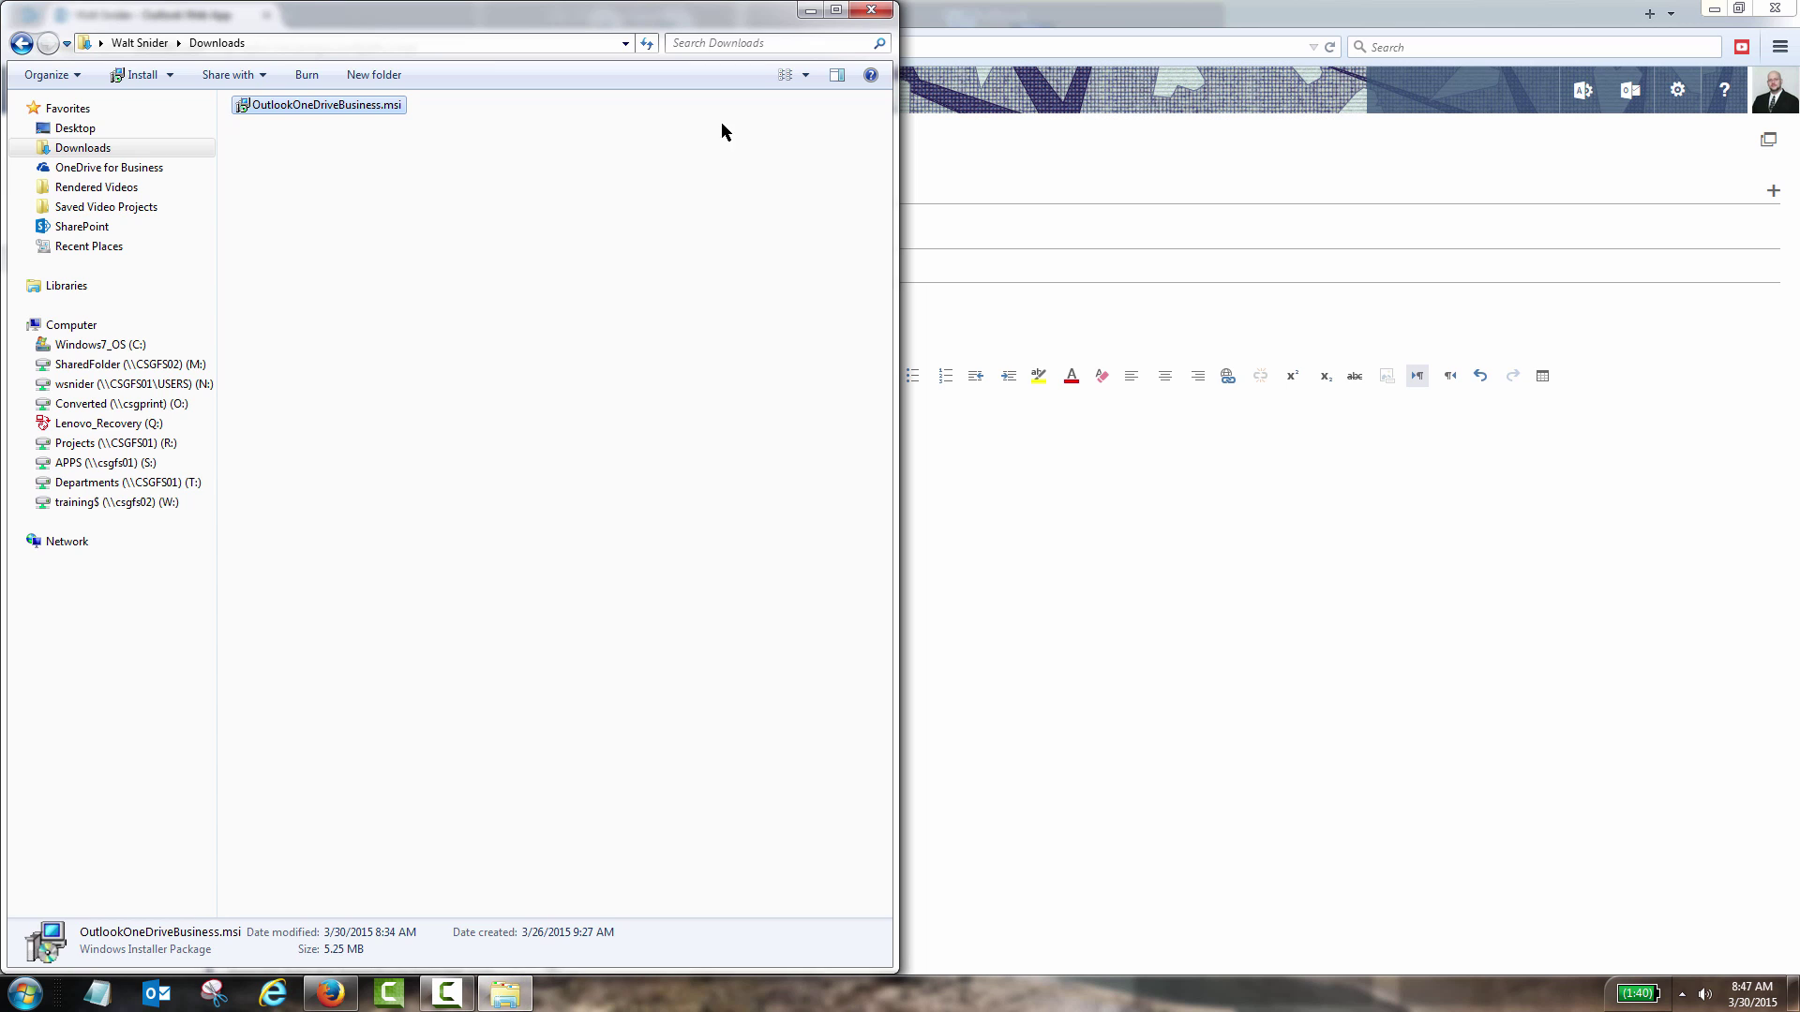
double_click(339, 108)
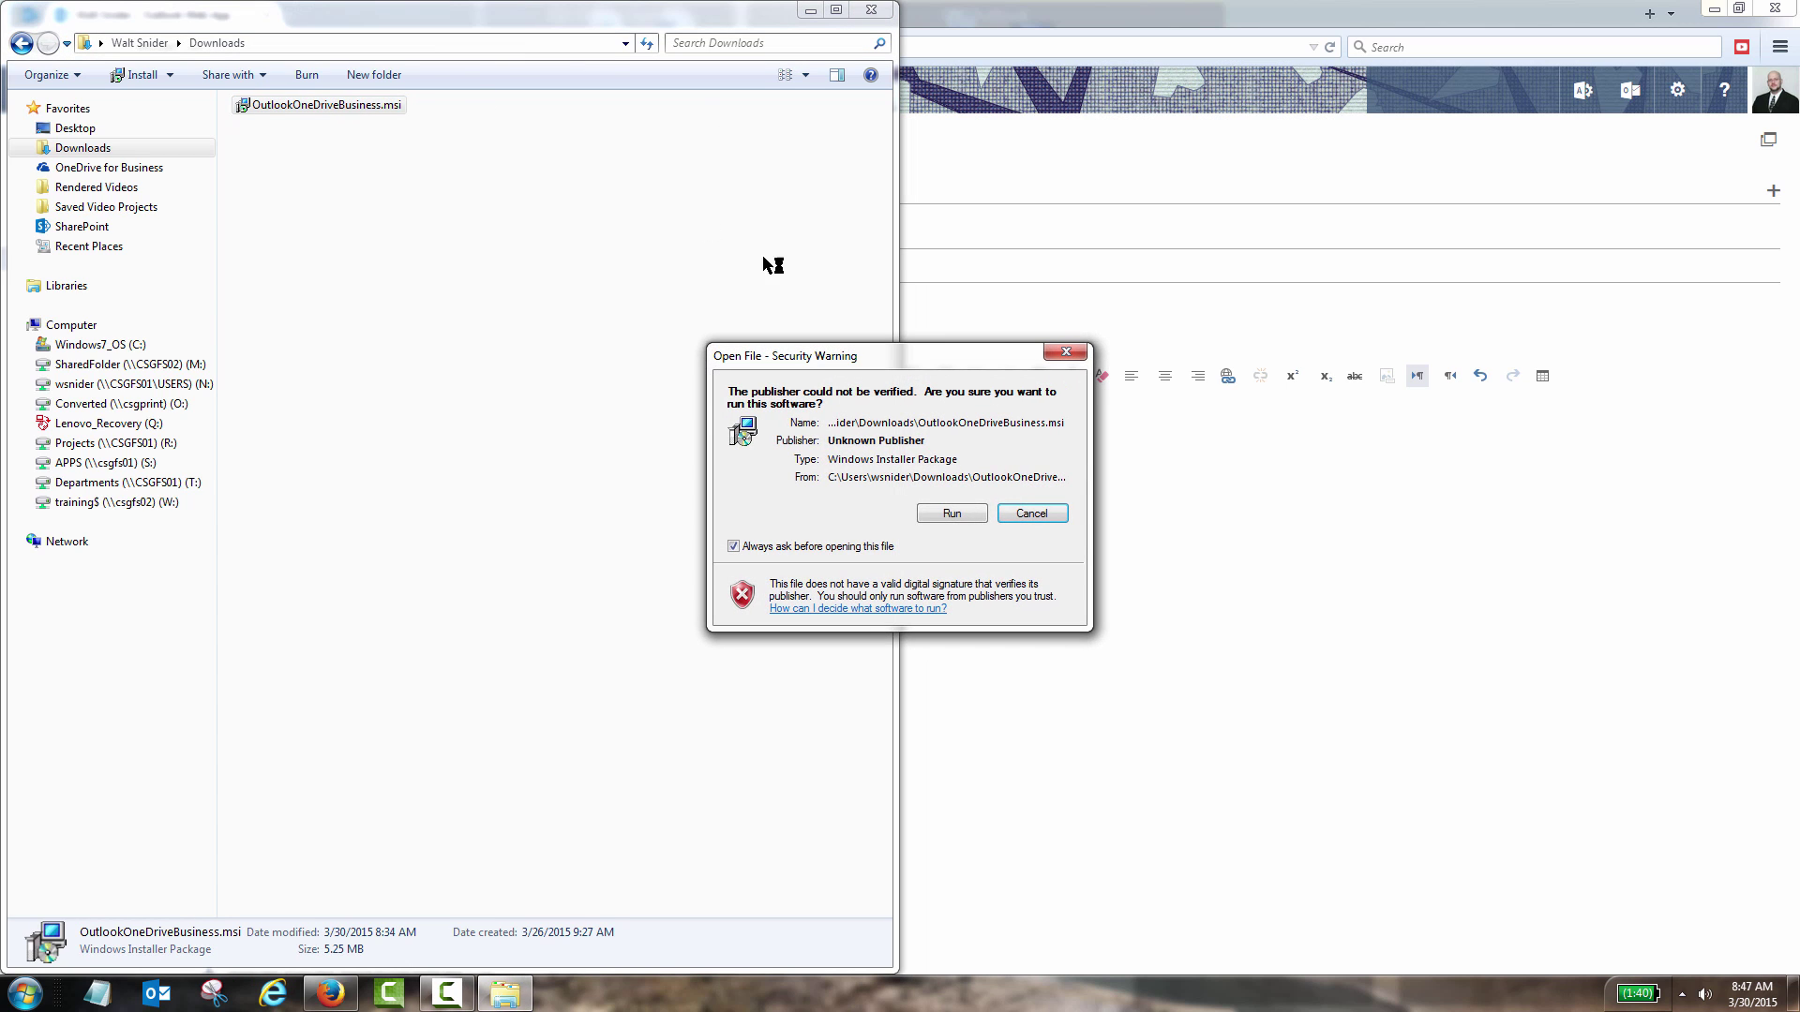
click(948, 516)
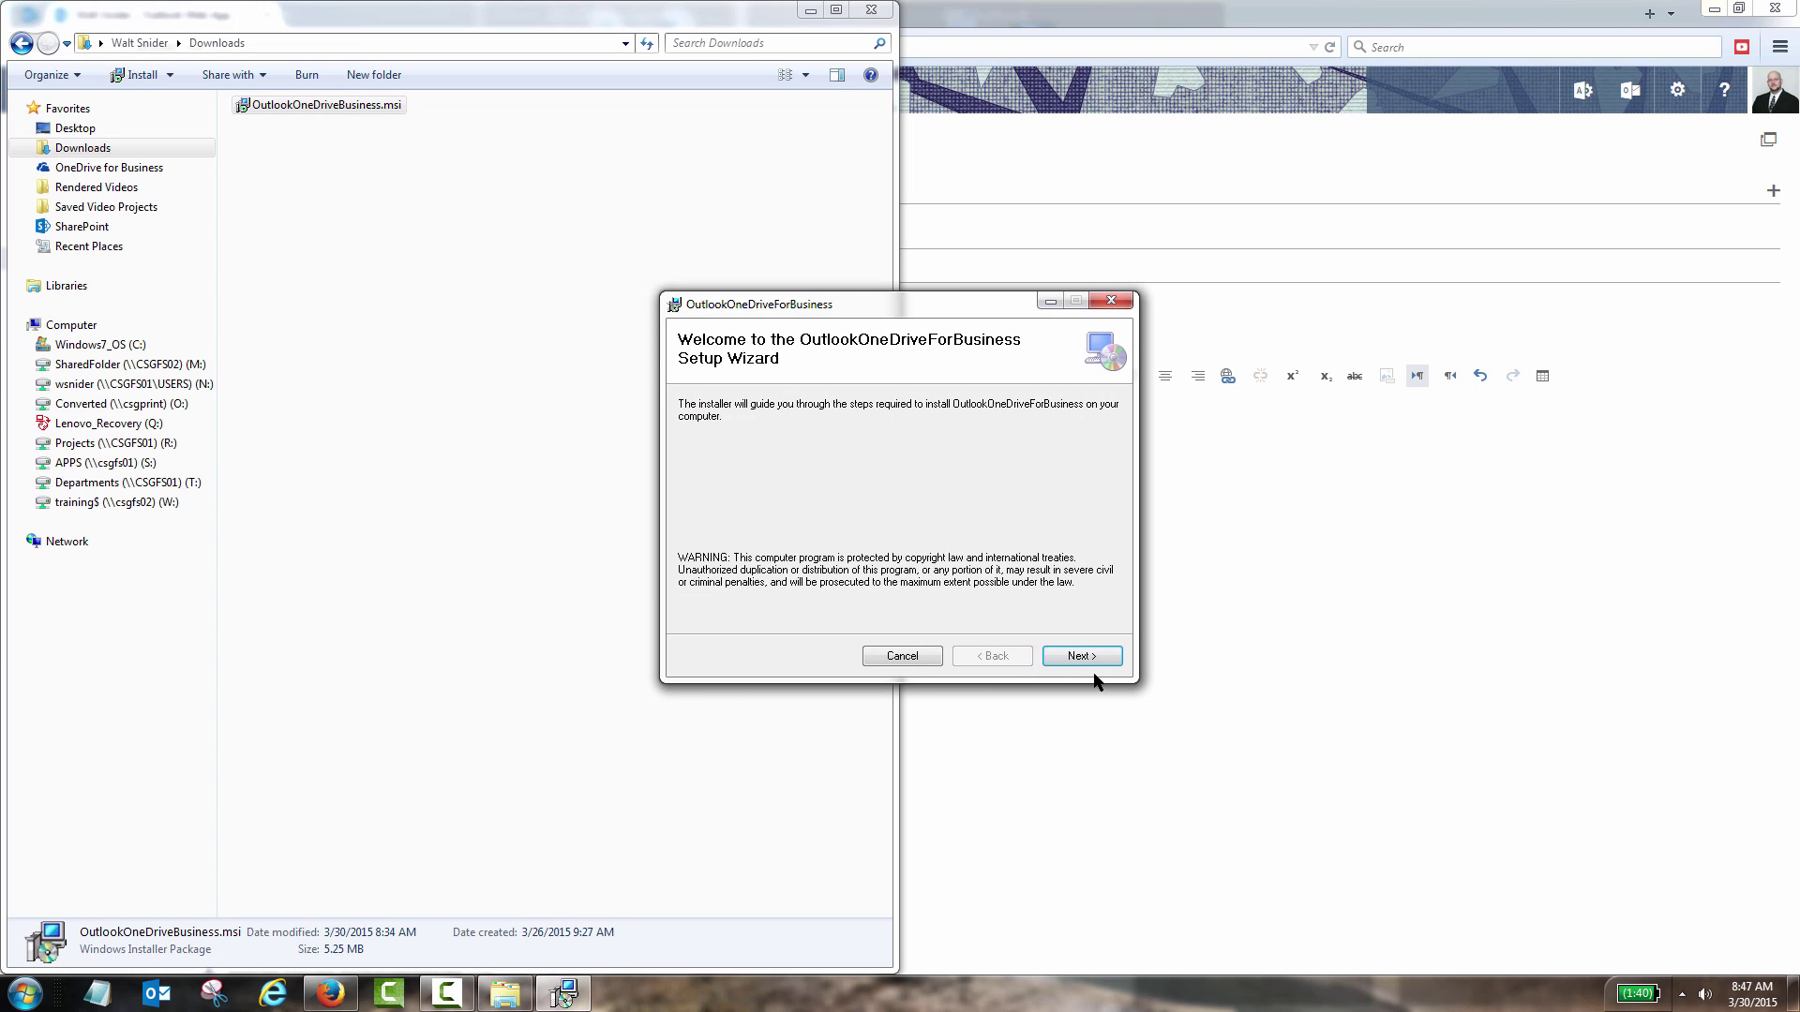
click(1092, 653)
click(1090, 659)
click(1090, 659)
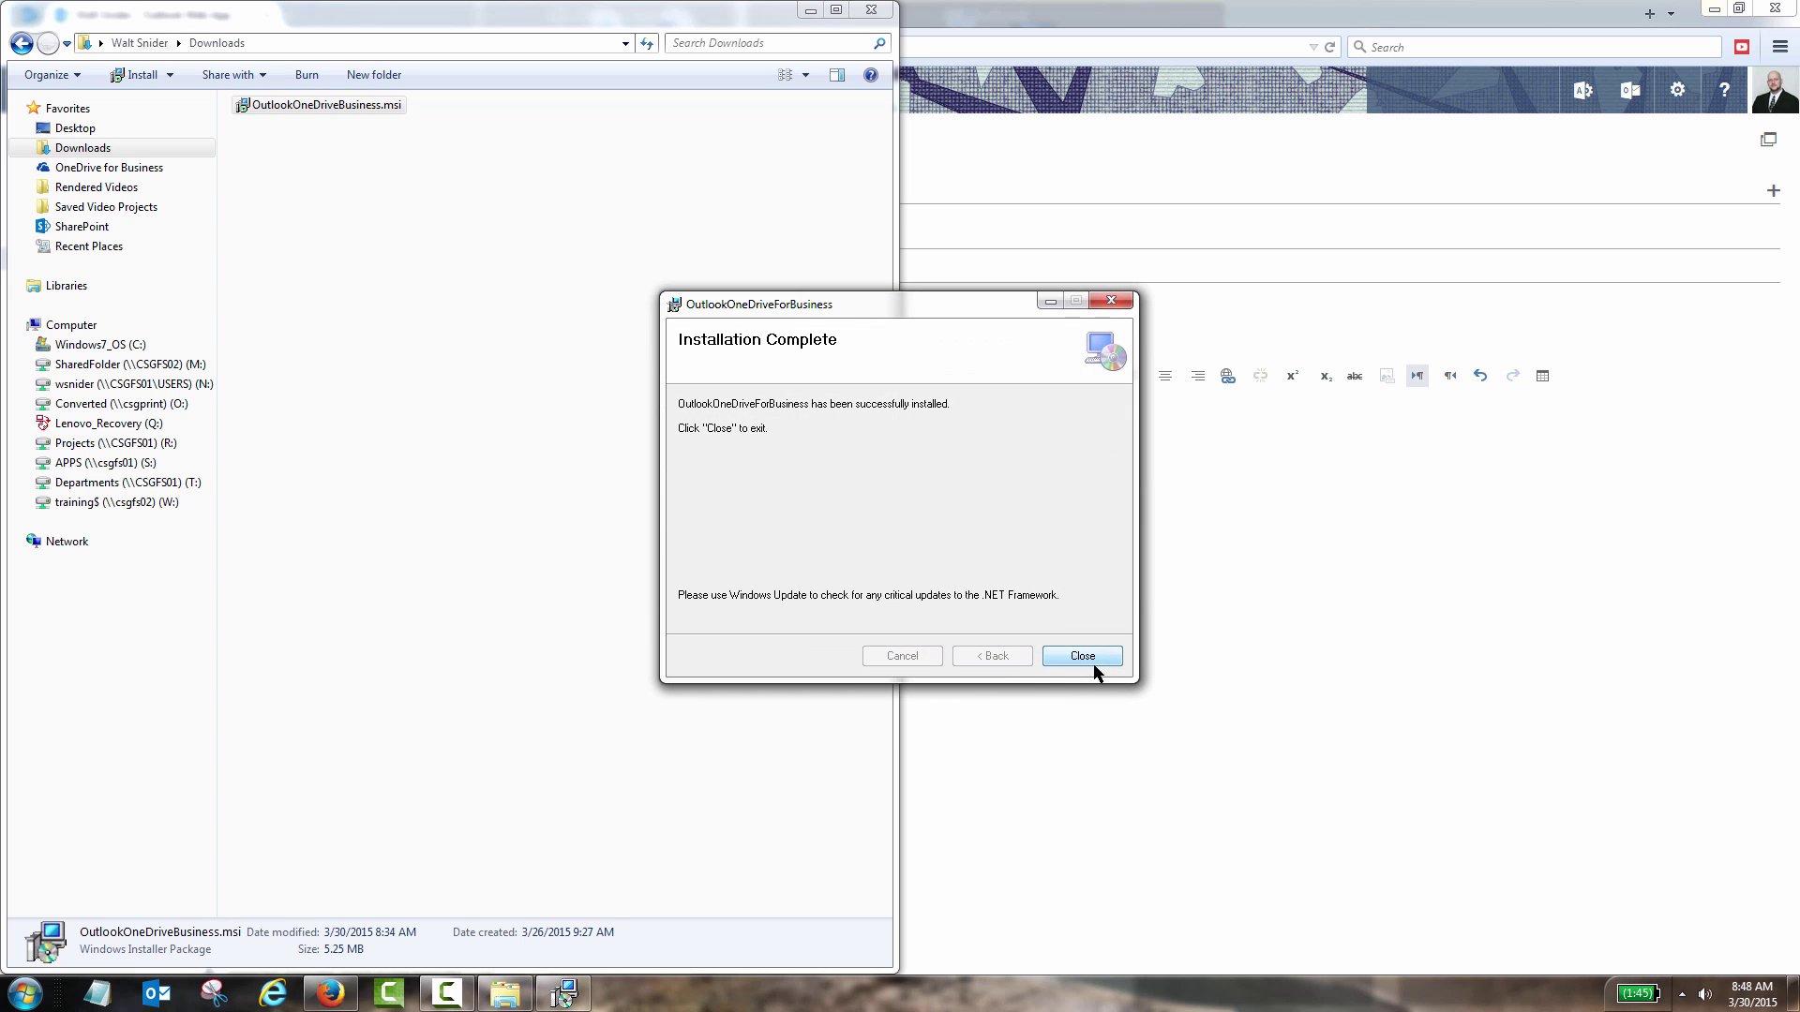
click(1093, 664)
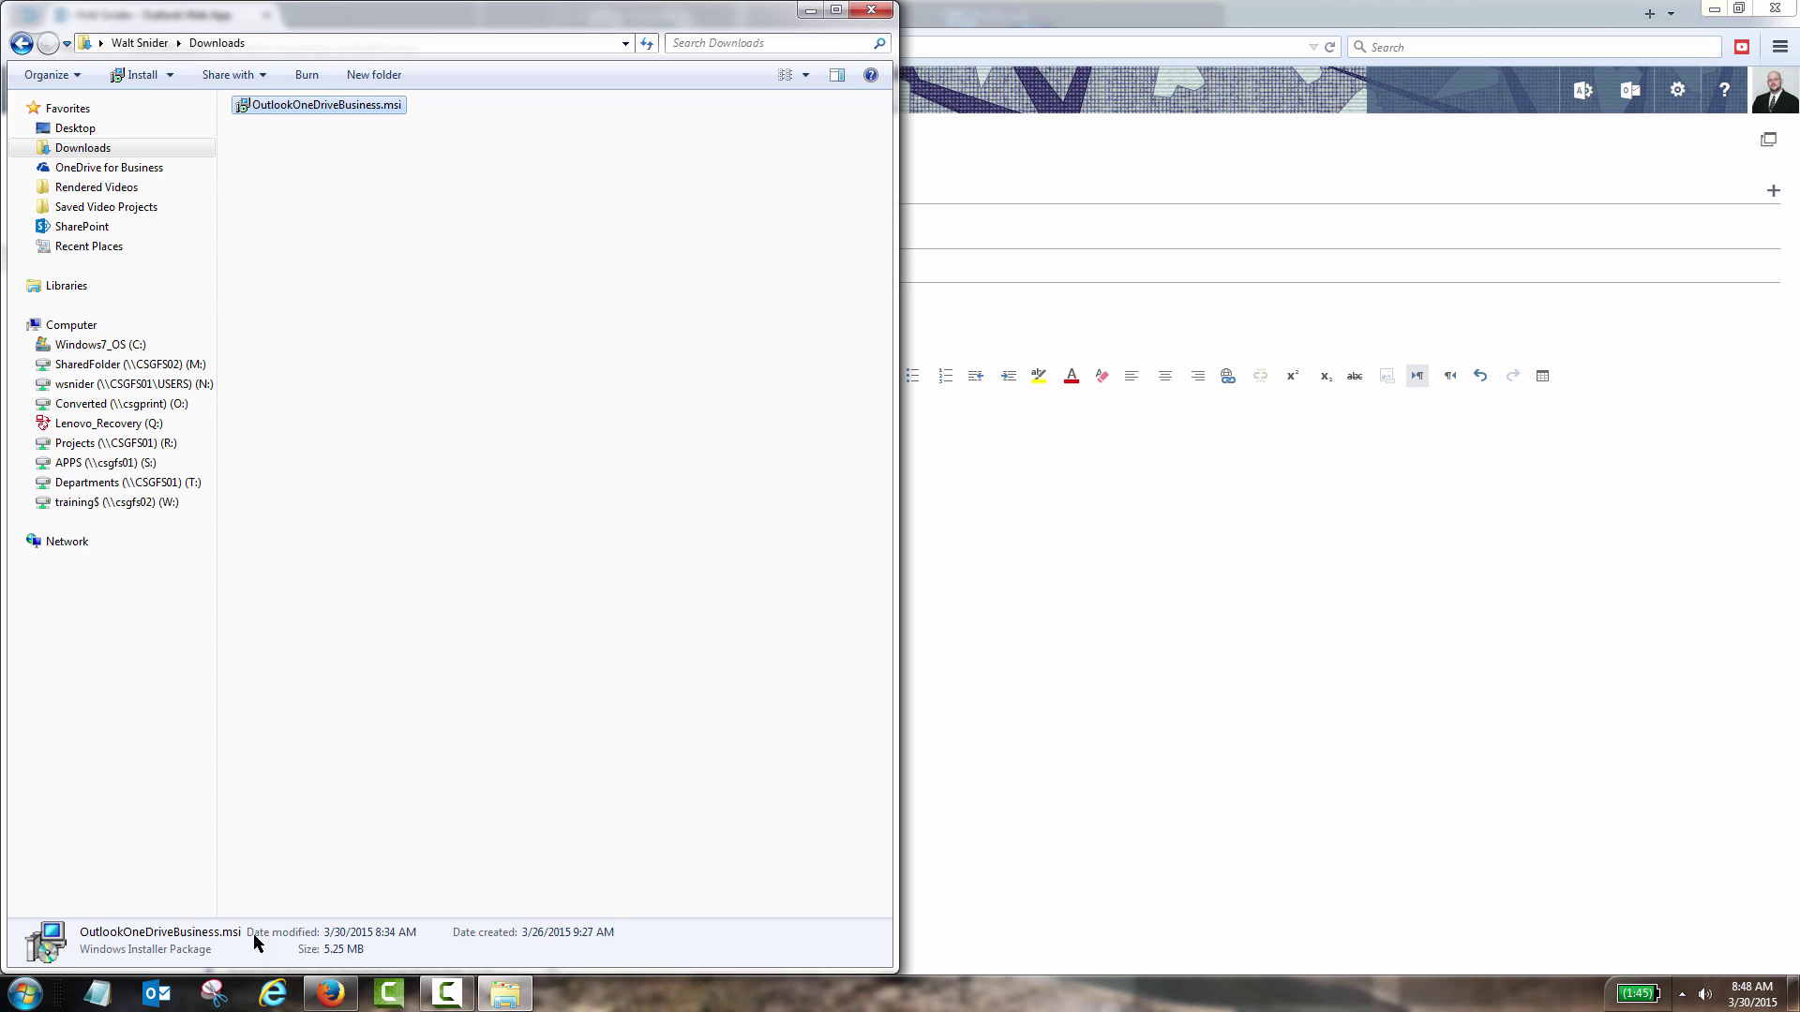
- Sign the OneDrive for Business add-in into desktop Outlook with the account e-mail and password, and accept its permissions
click(157, 994)
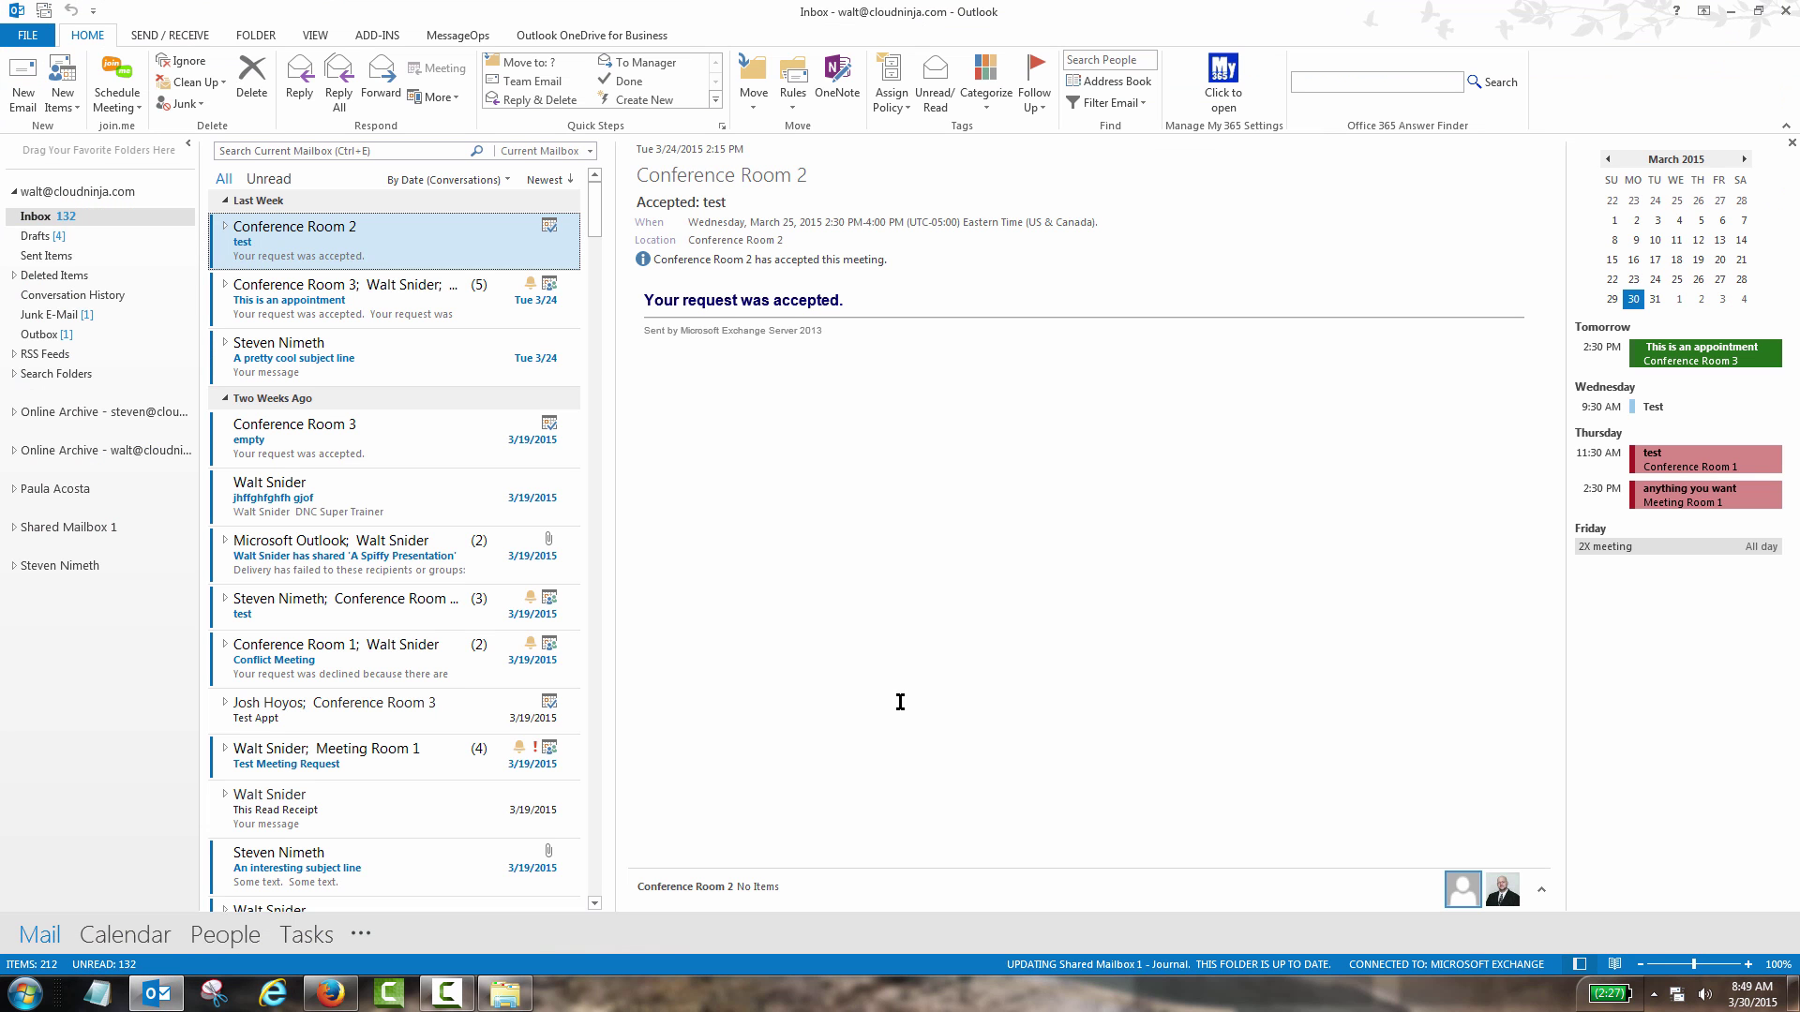
click(647, 37)
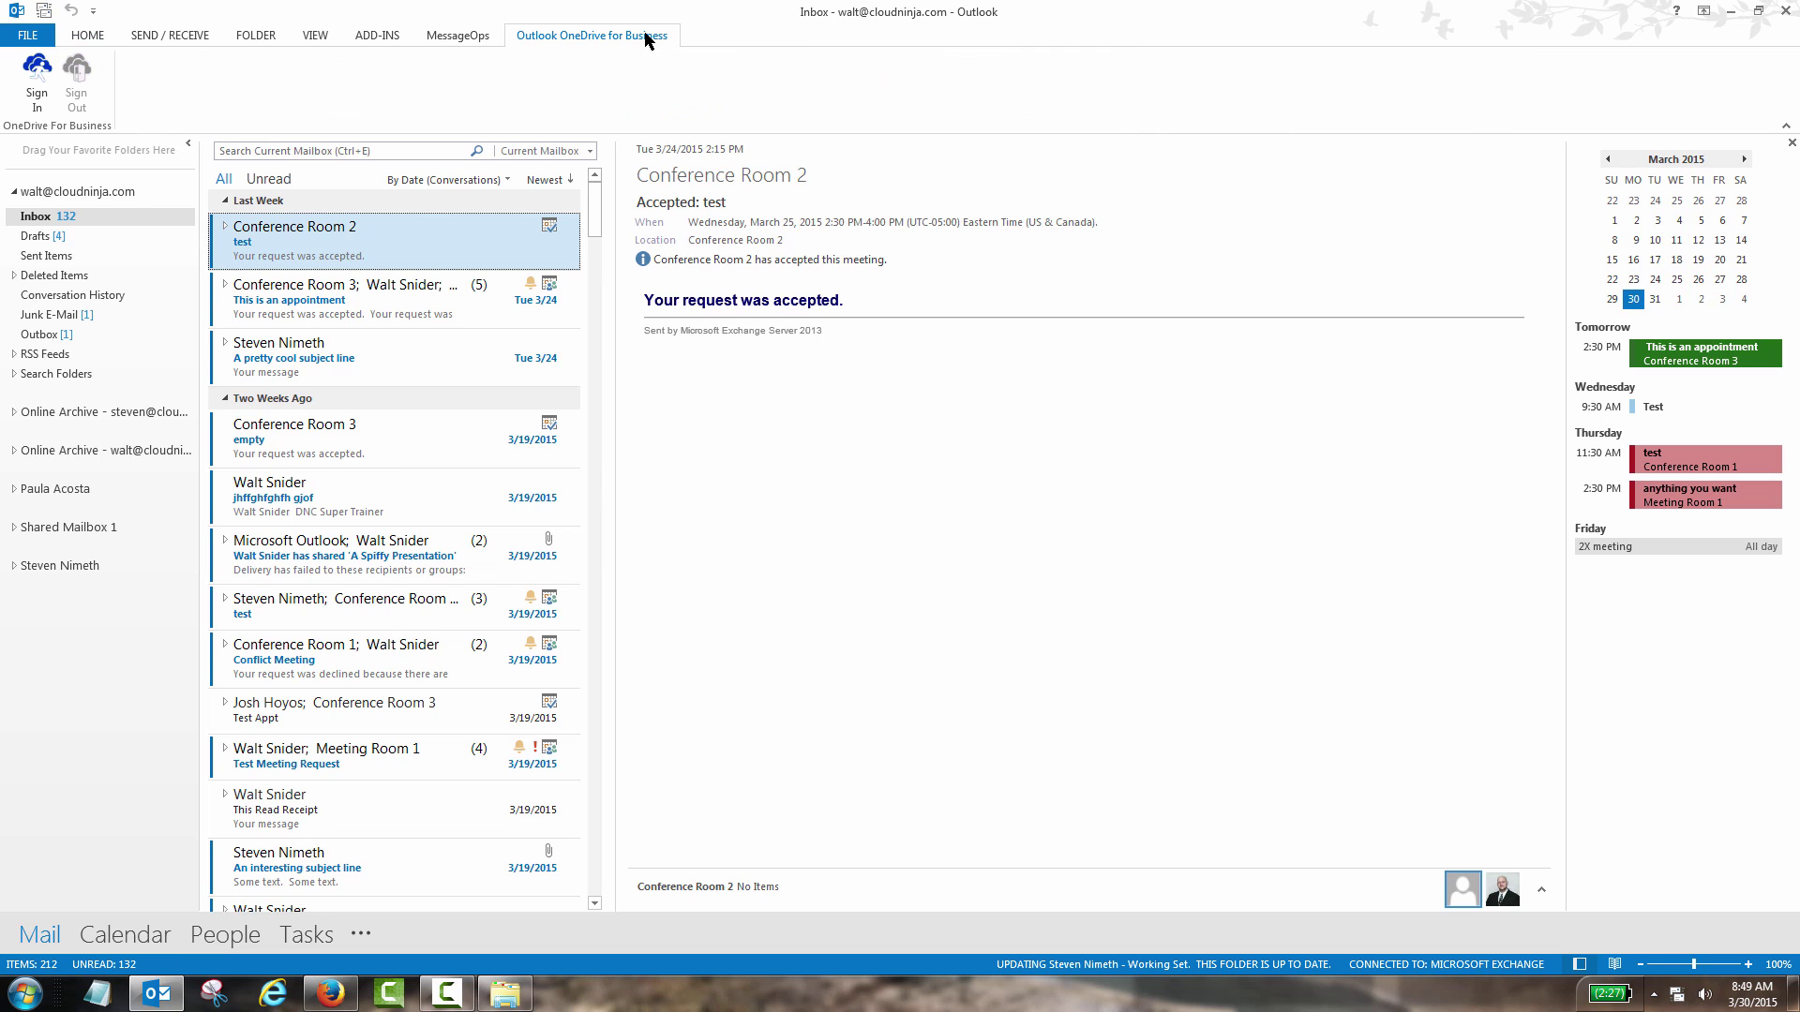
click(49, 100)
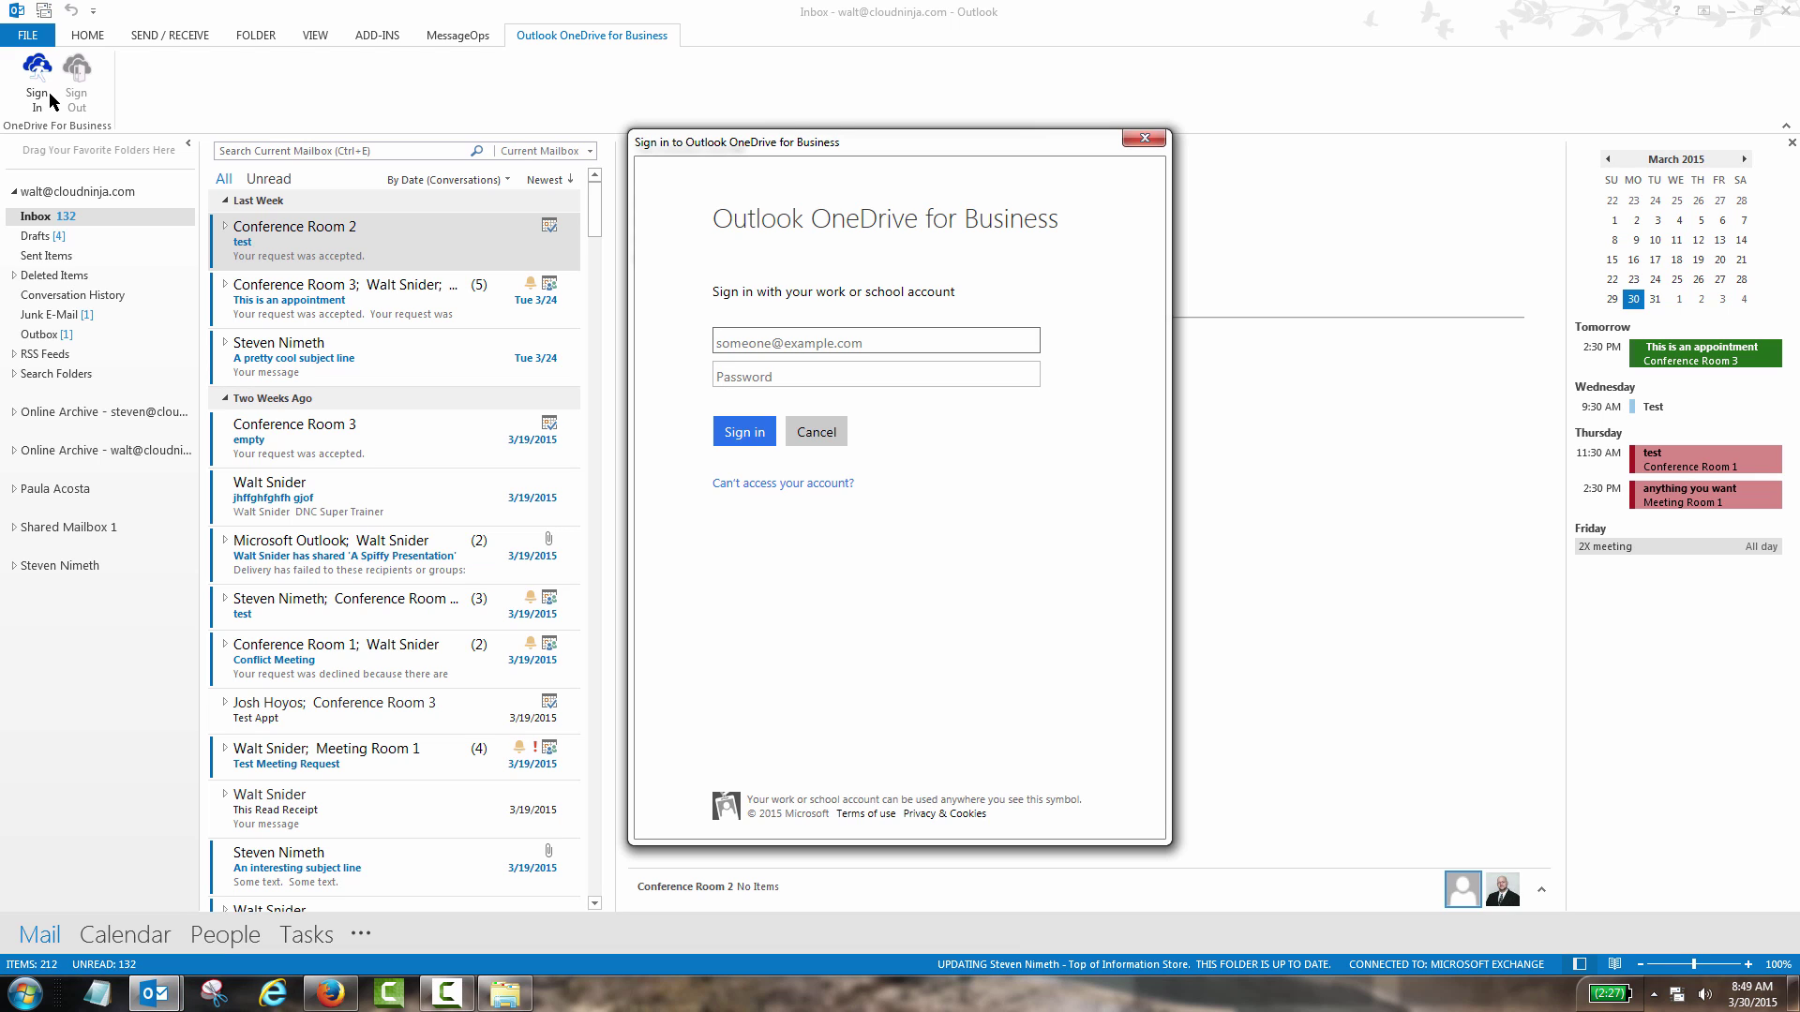
key(Tab)
text(************)
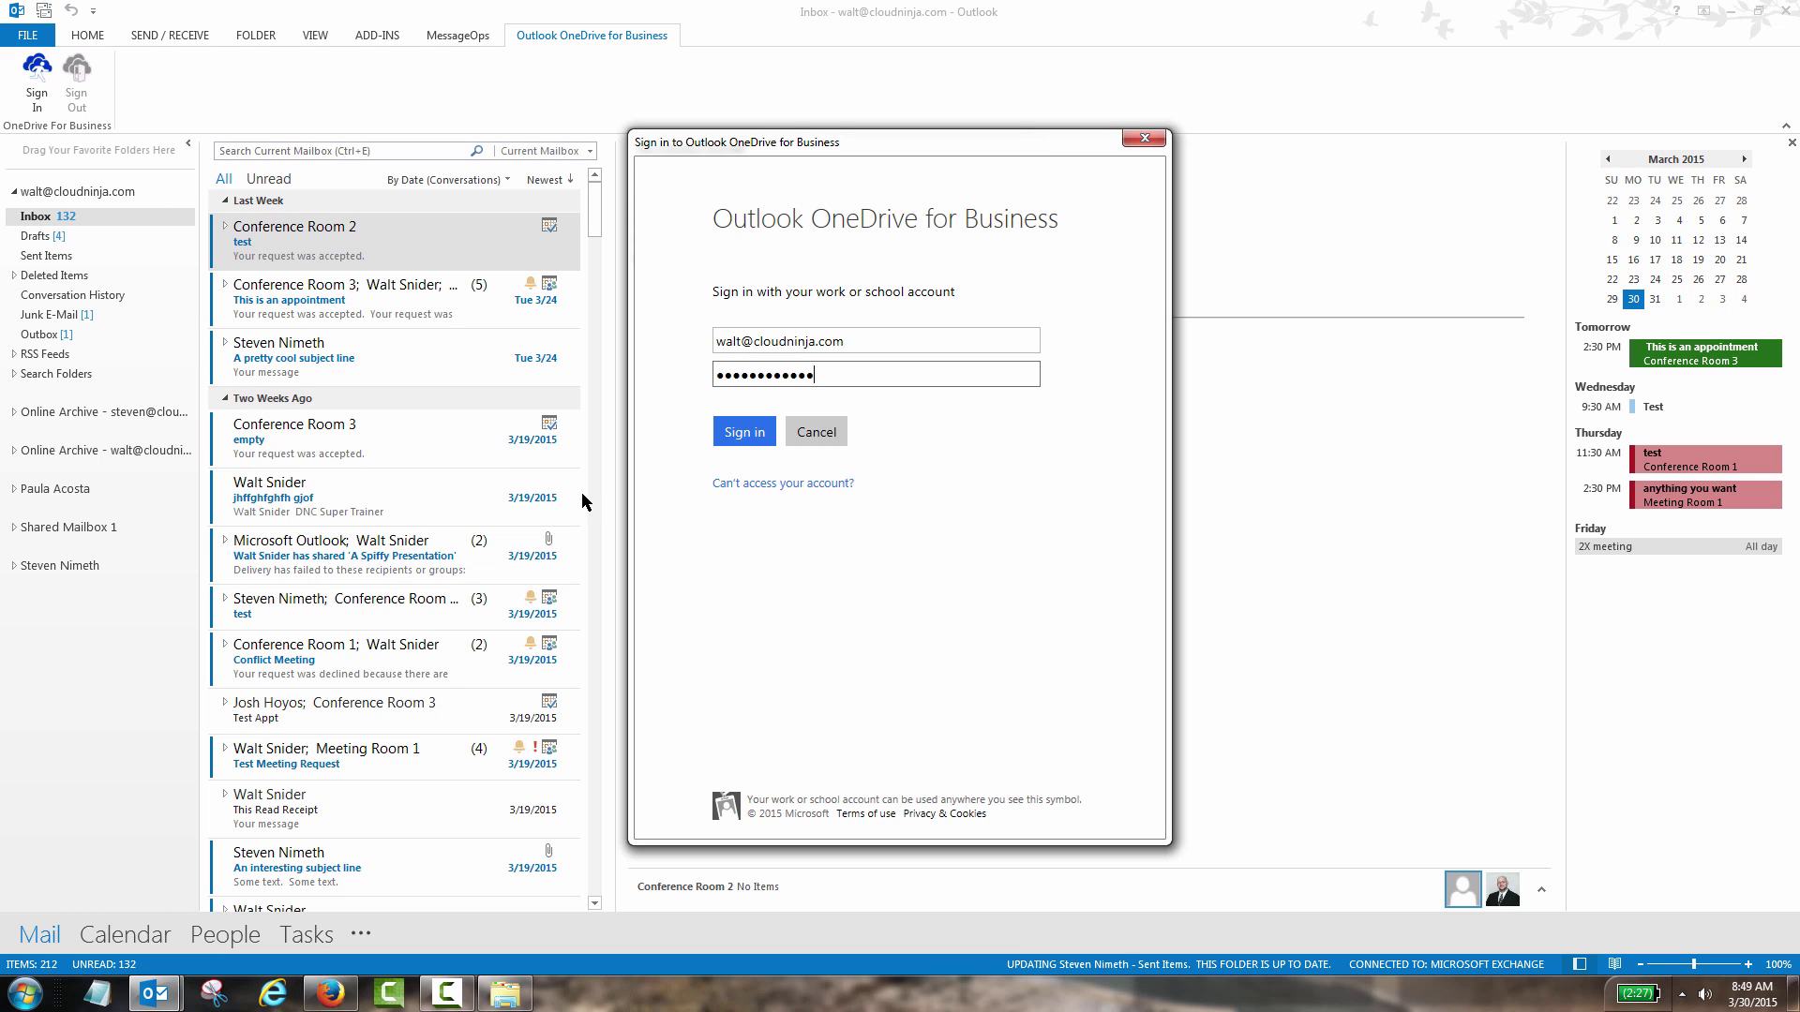
click(757, 441)
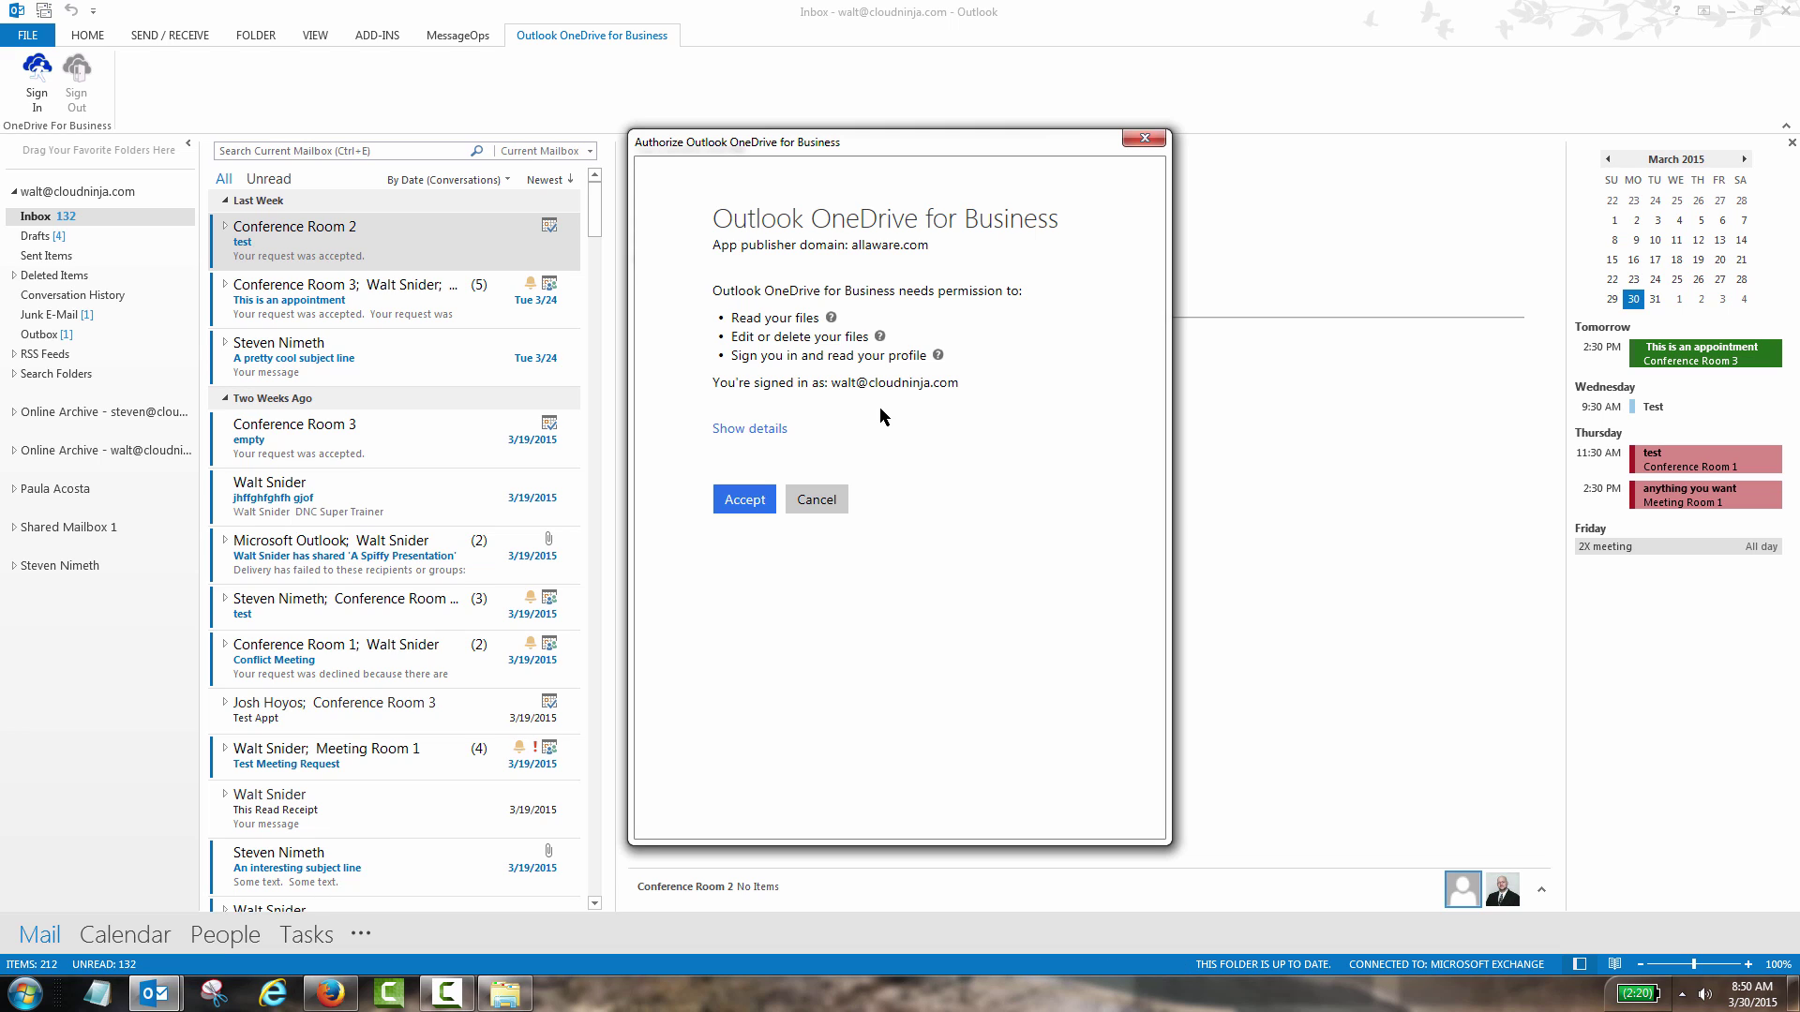
click(750, 502)
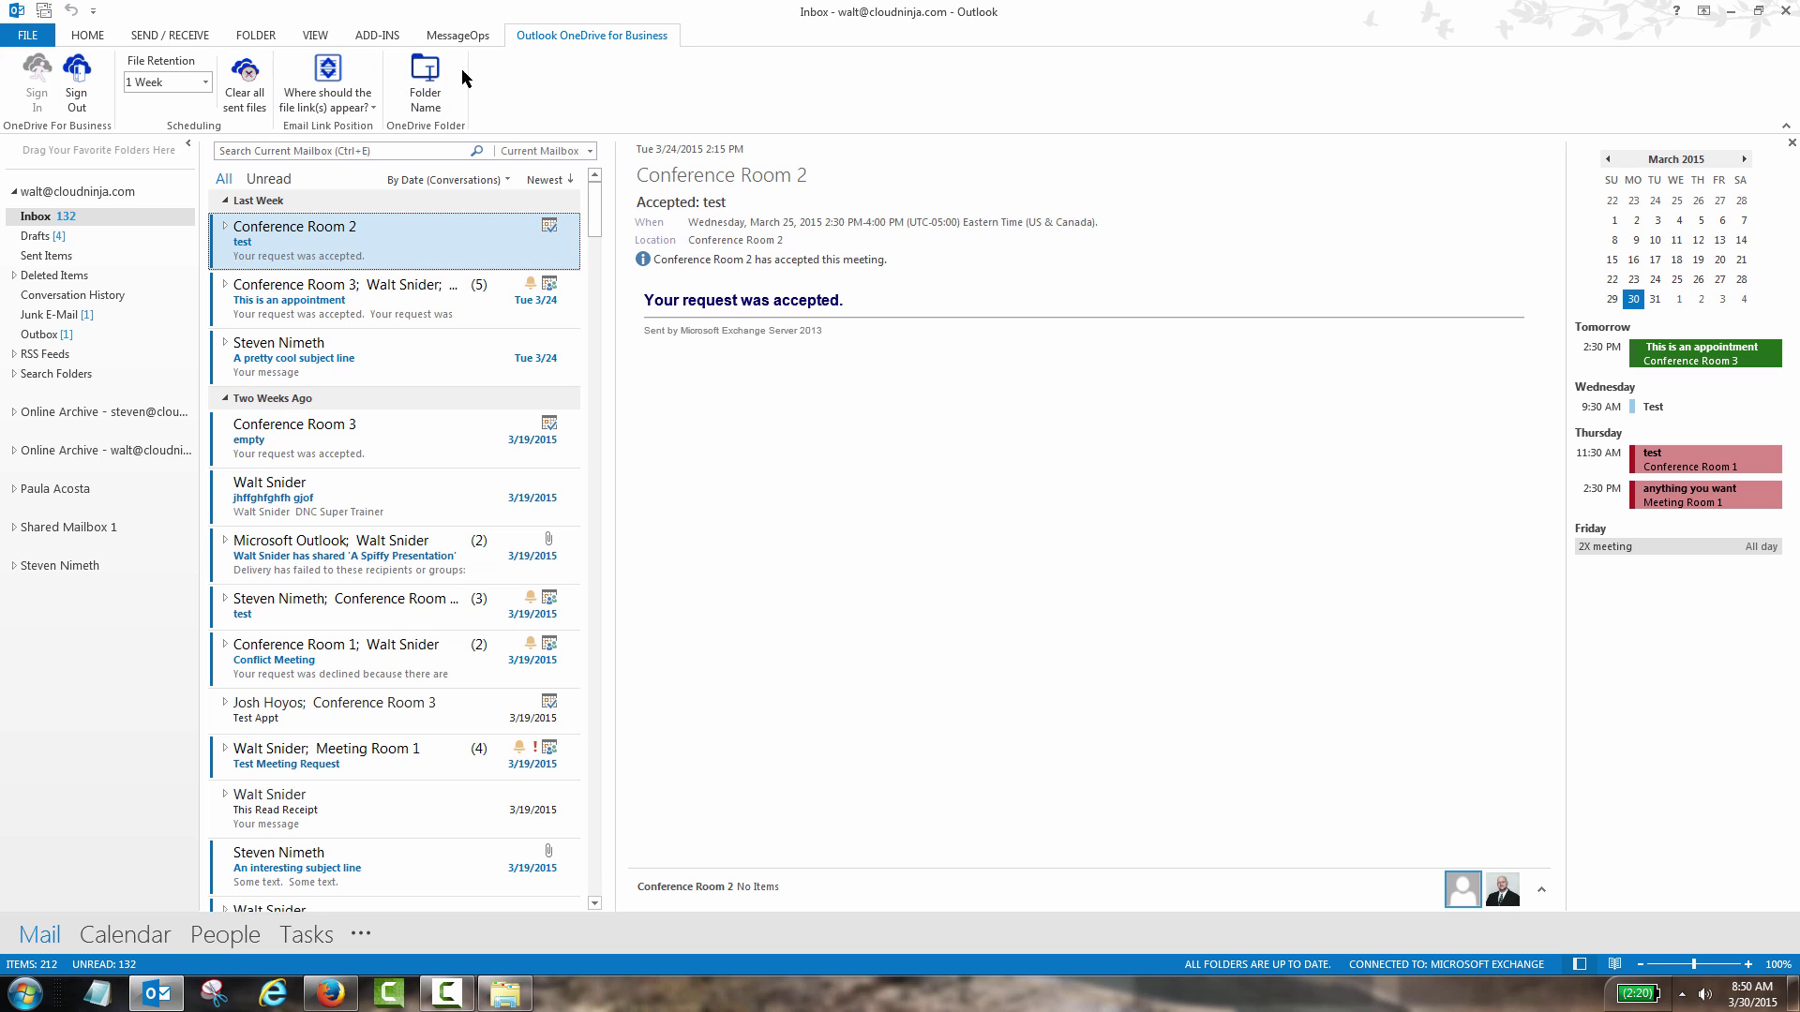
- Create a new email to the recipient's address with subject 'Test Outlook OneDrive for Business'
click(88, 36)
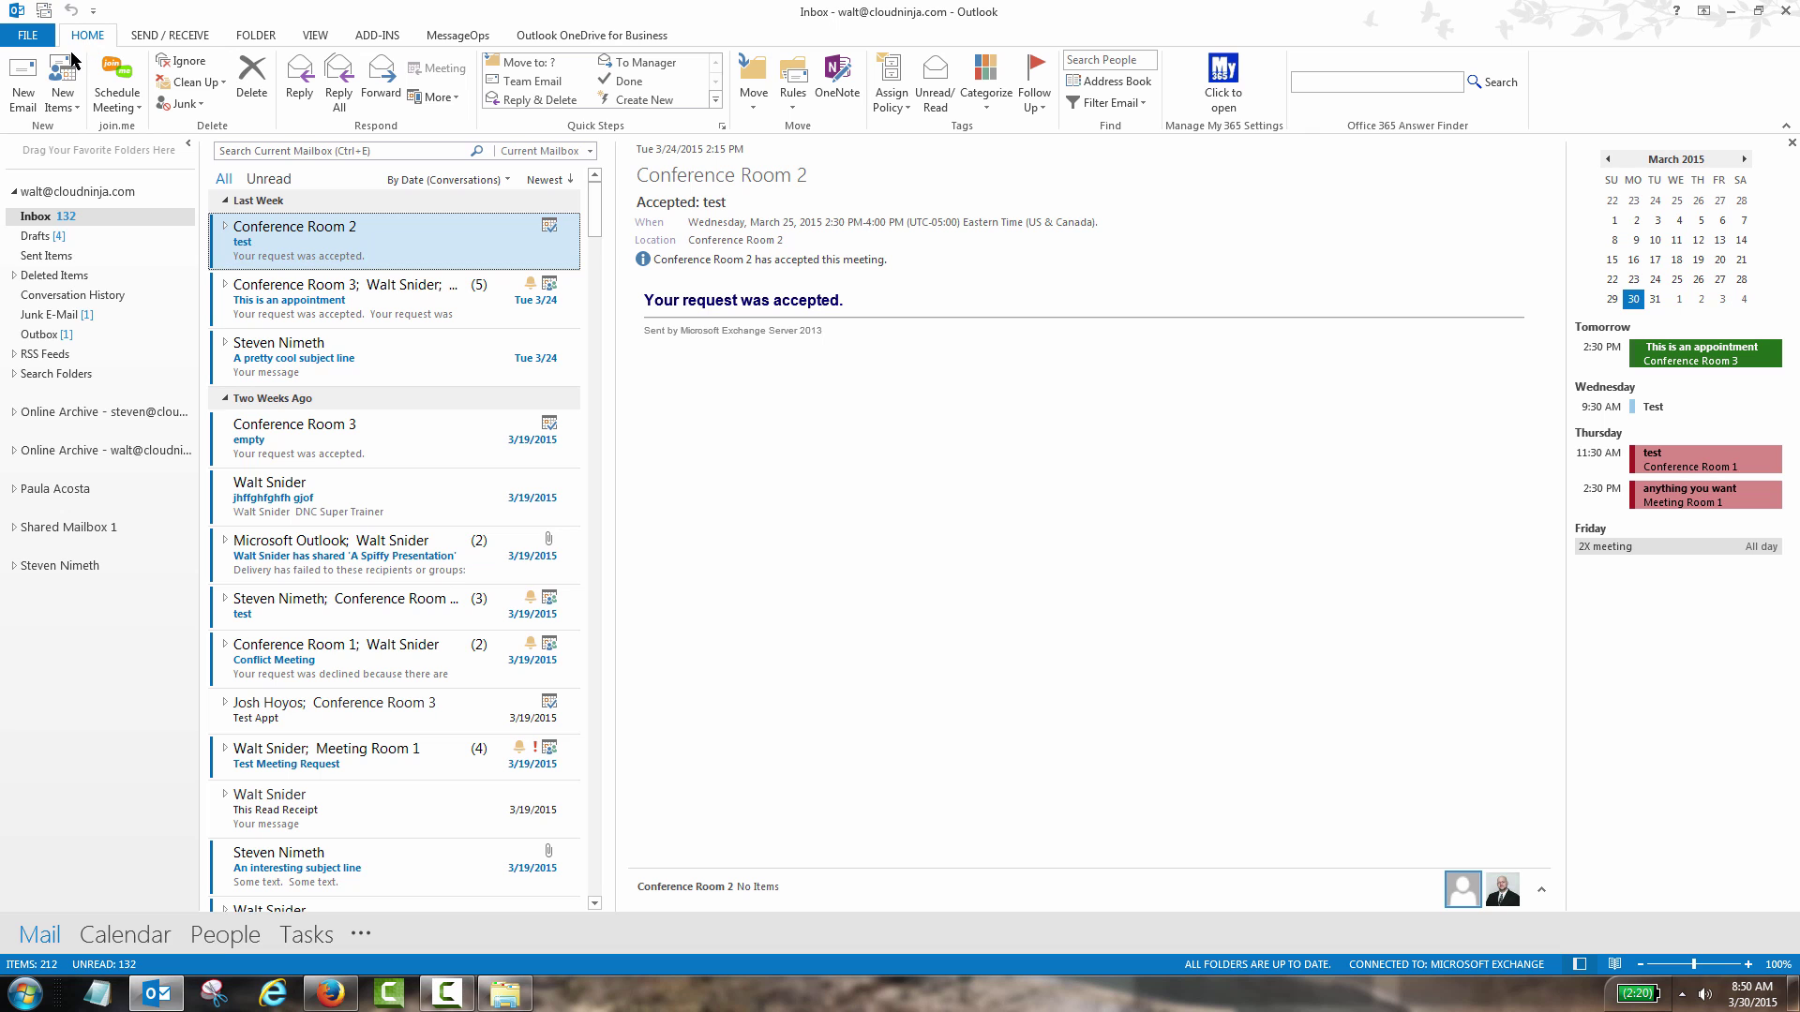
click(25, 84)
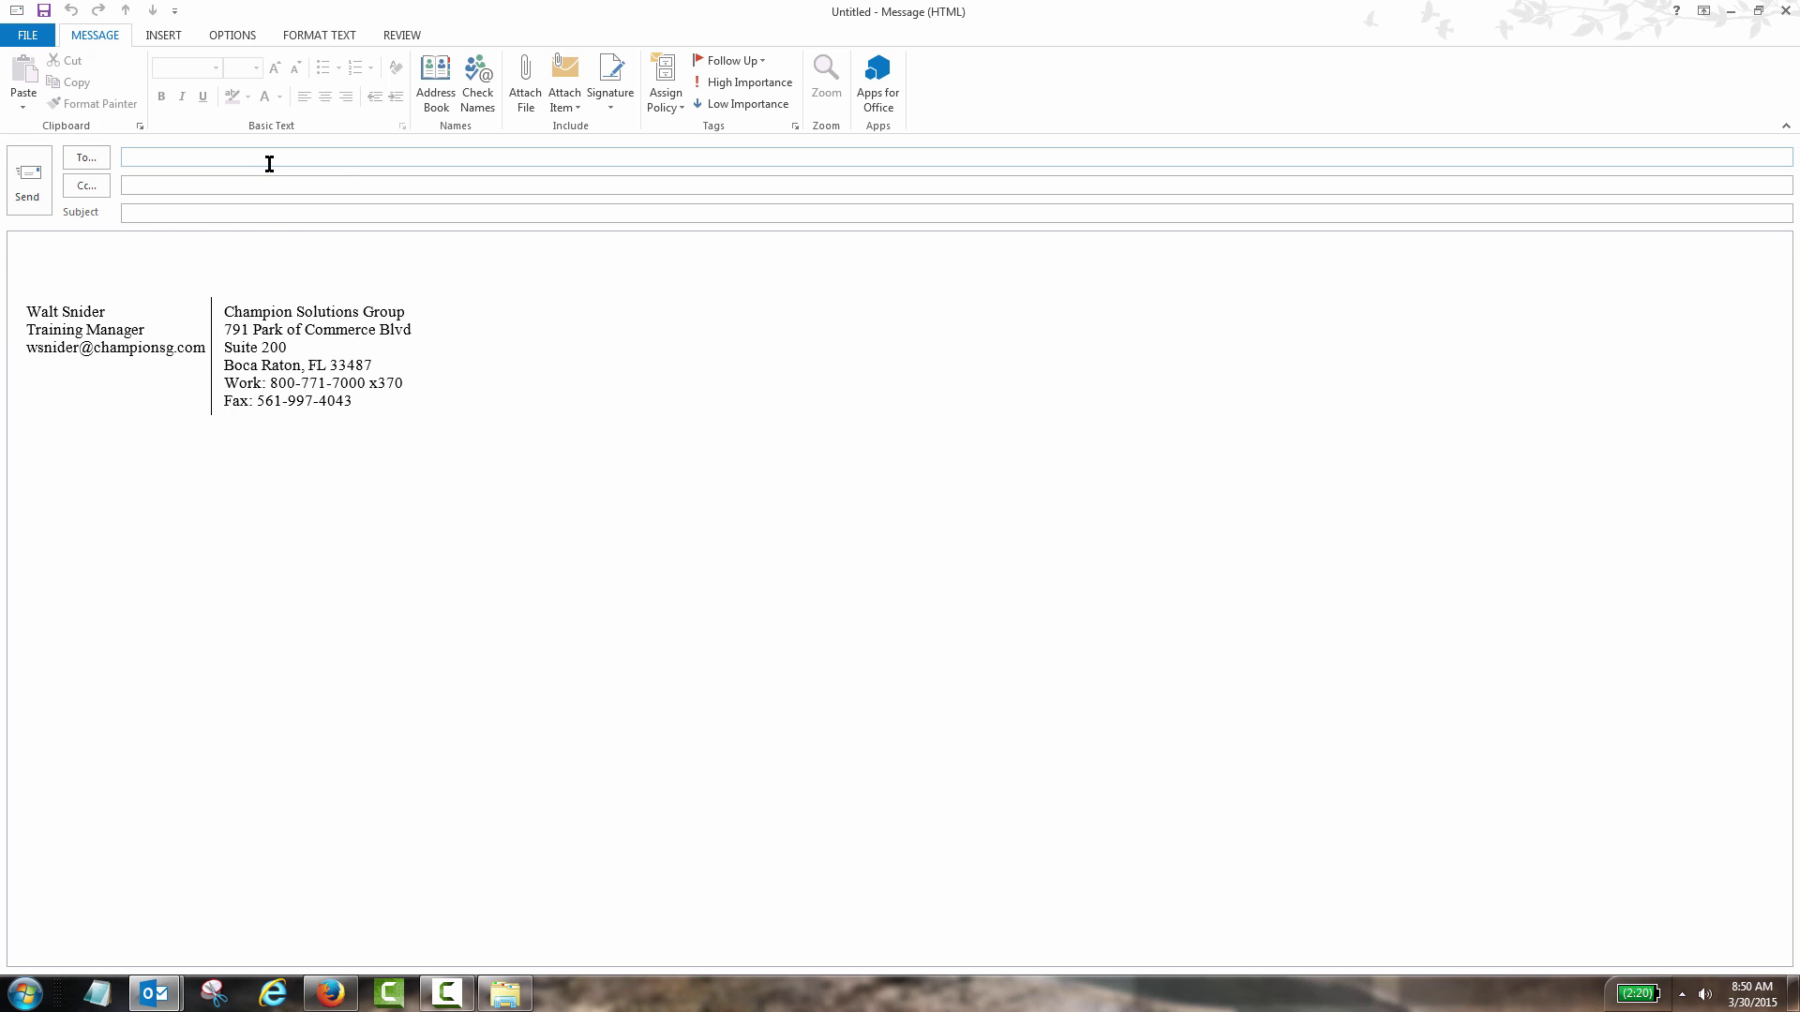
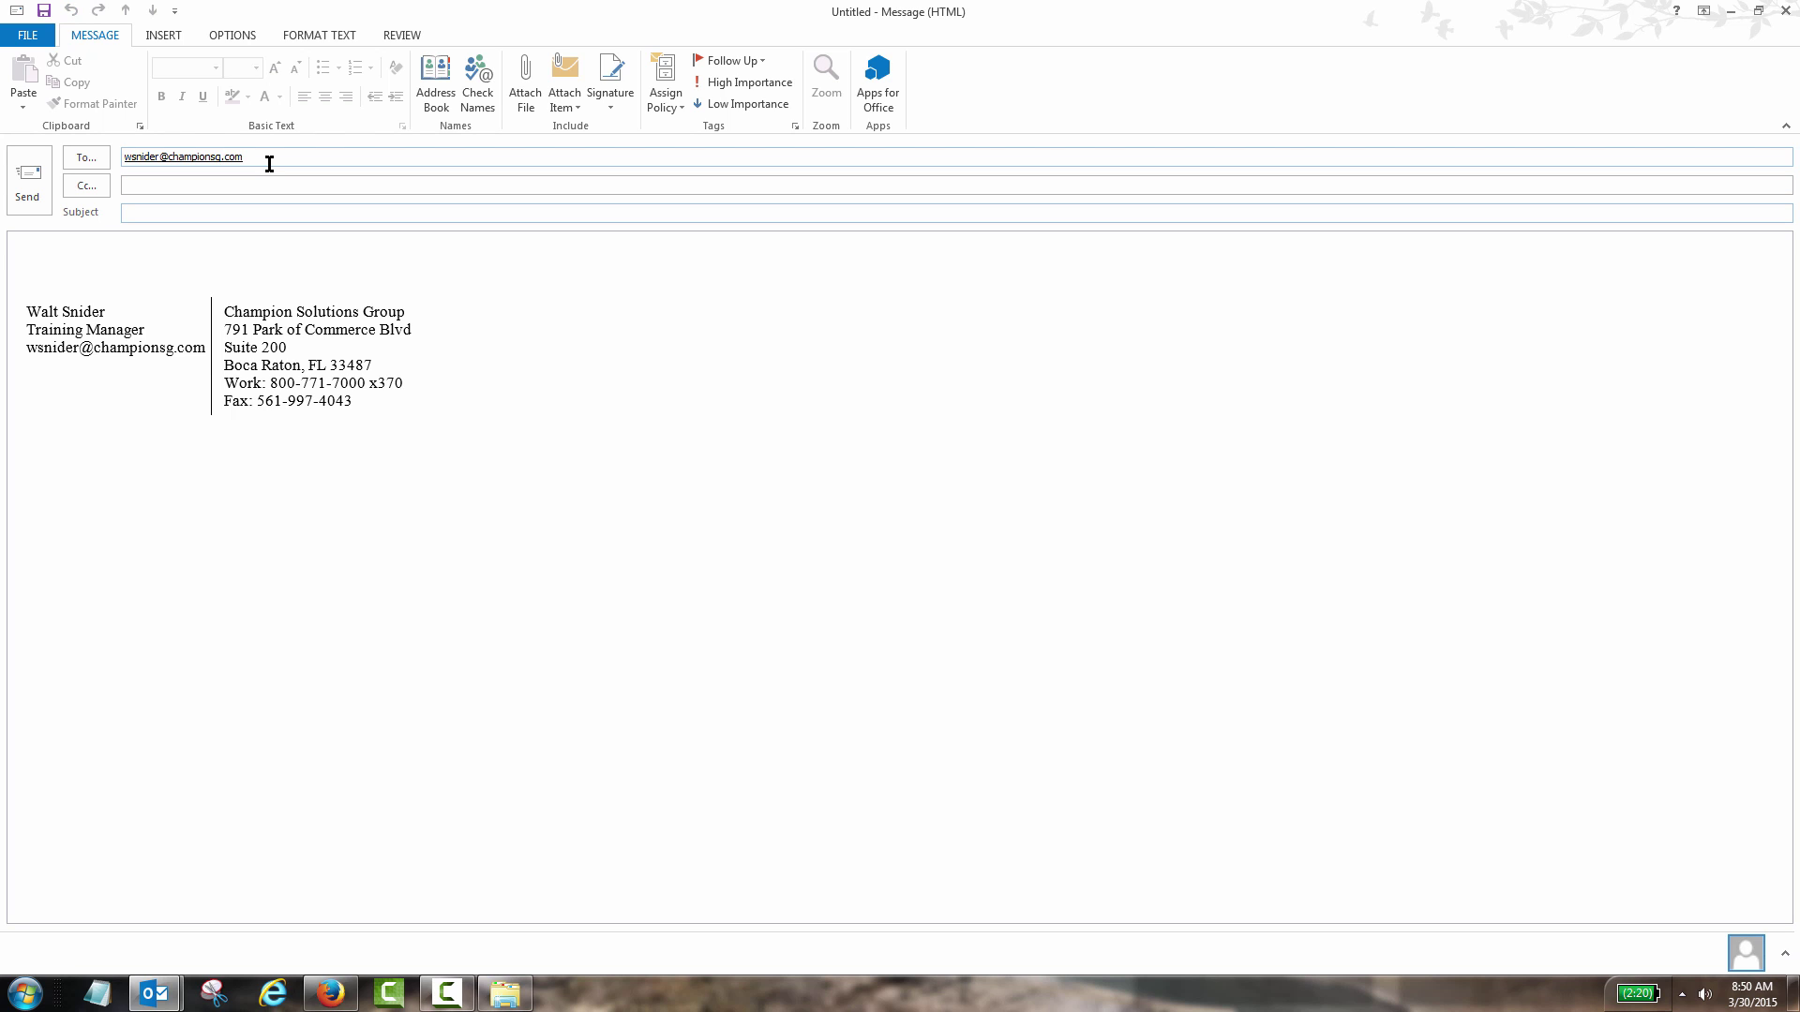
text(Test Outlook )
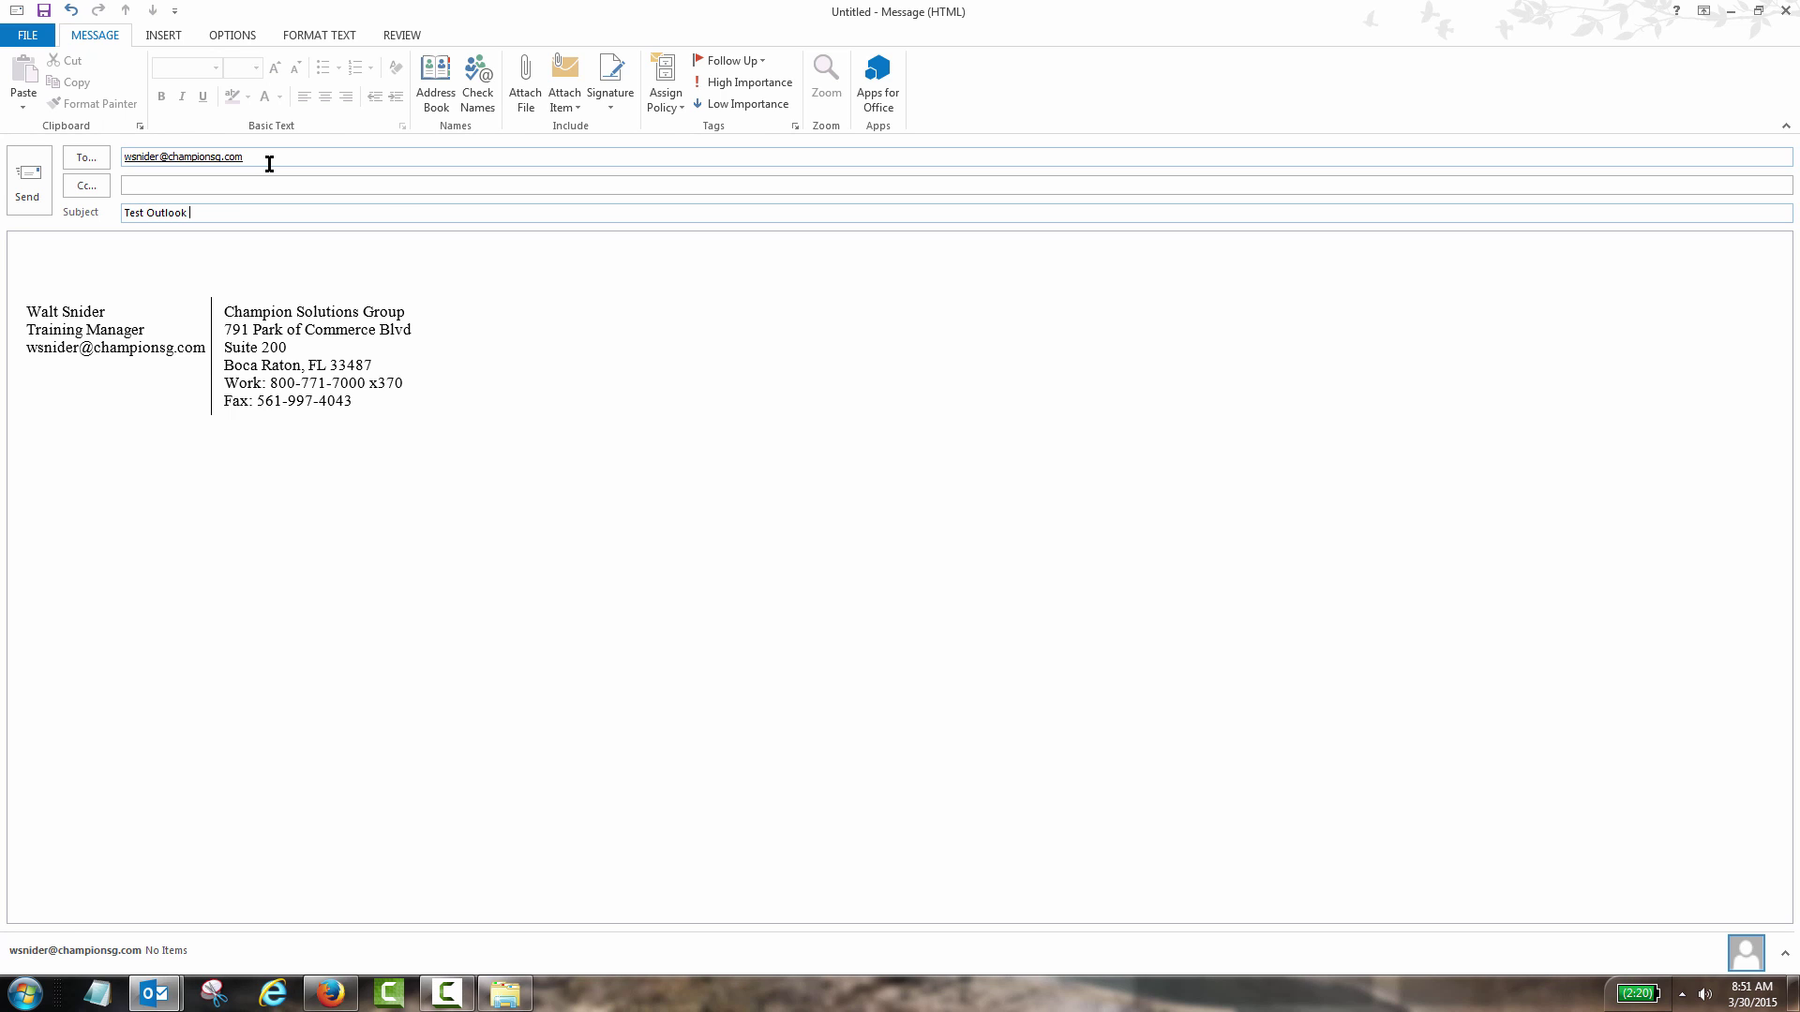
text(OneDrive for Business)
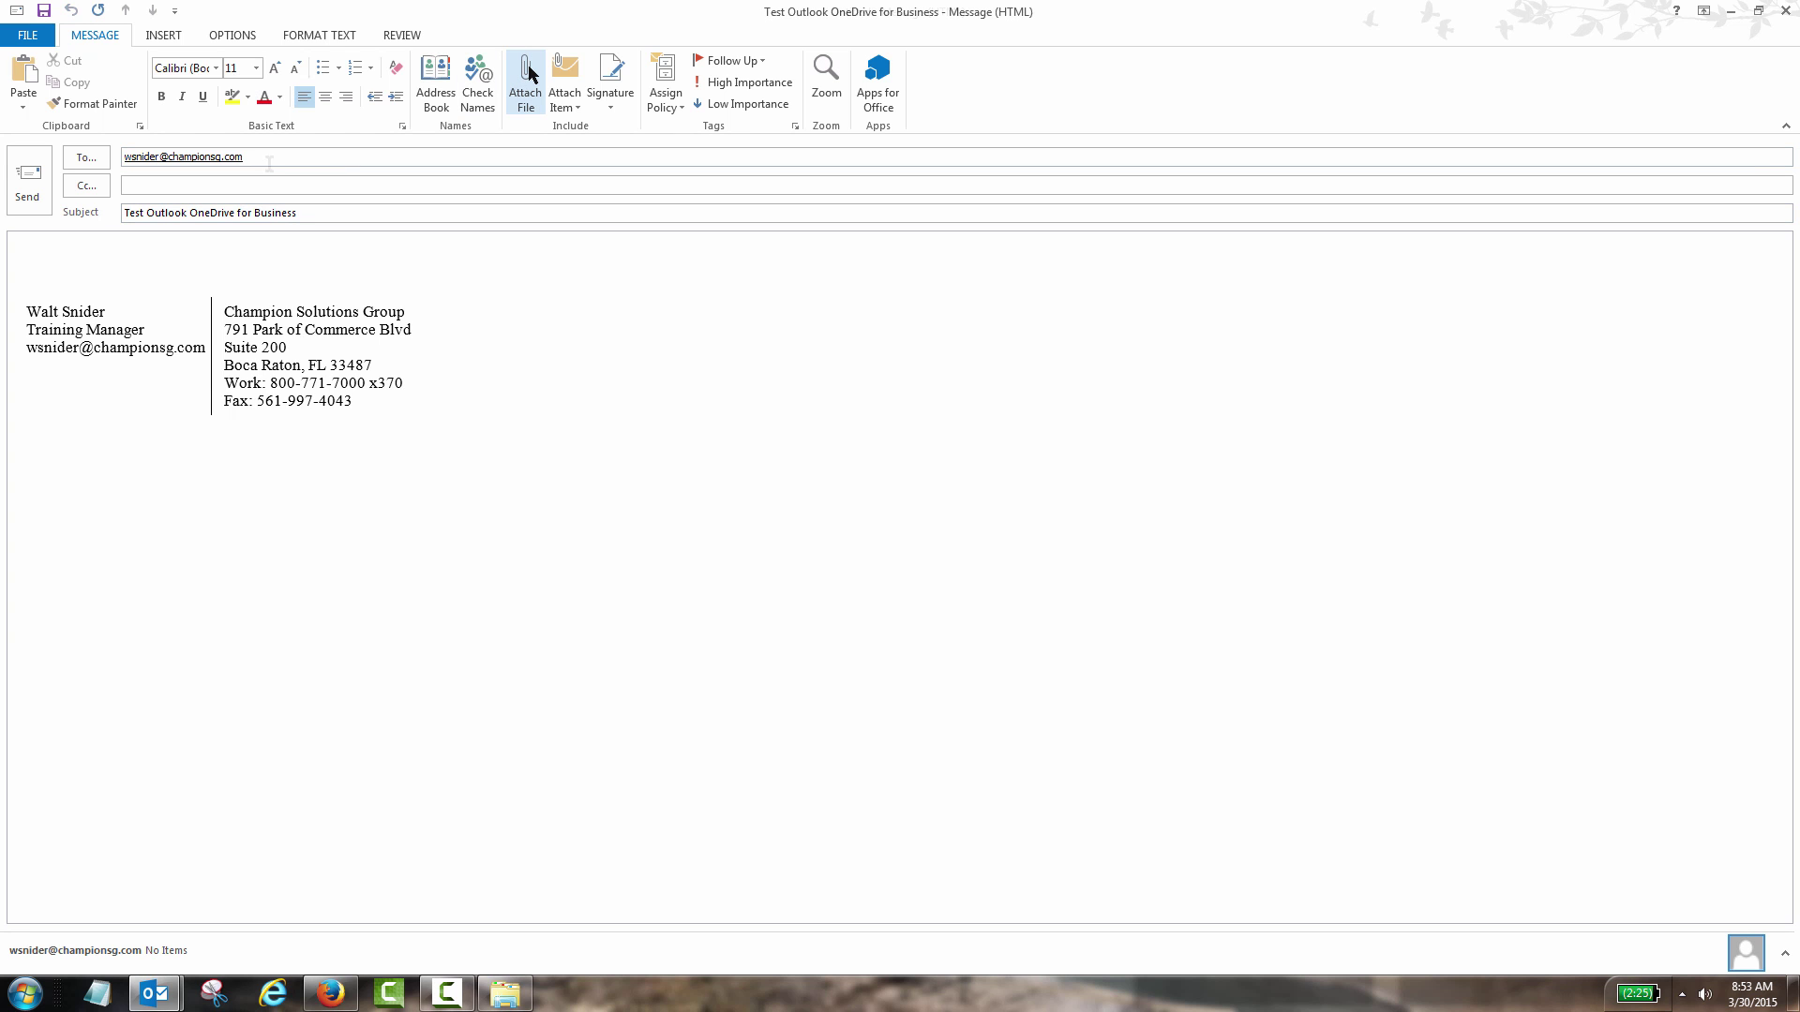
- Attach Let's Explore Clutter.mp4 as a shared OneDrive for Business link
click(528, 80)
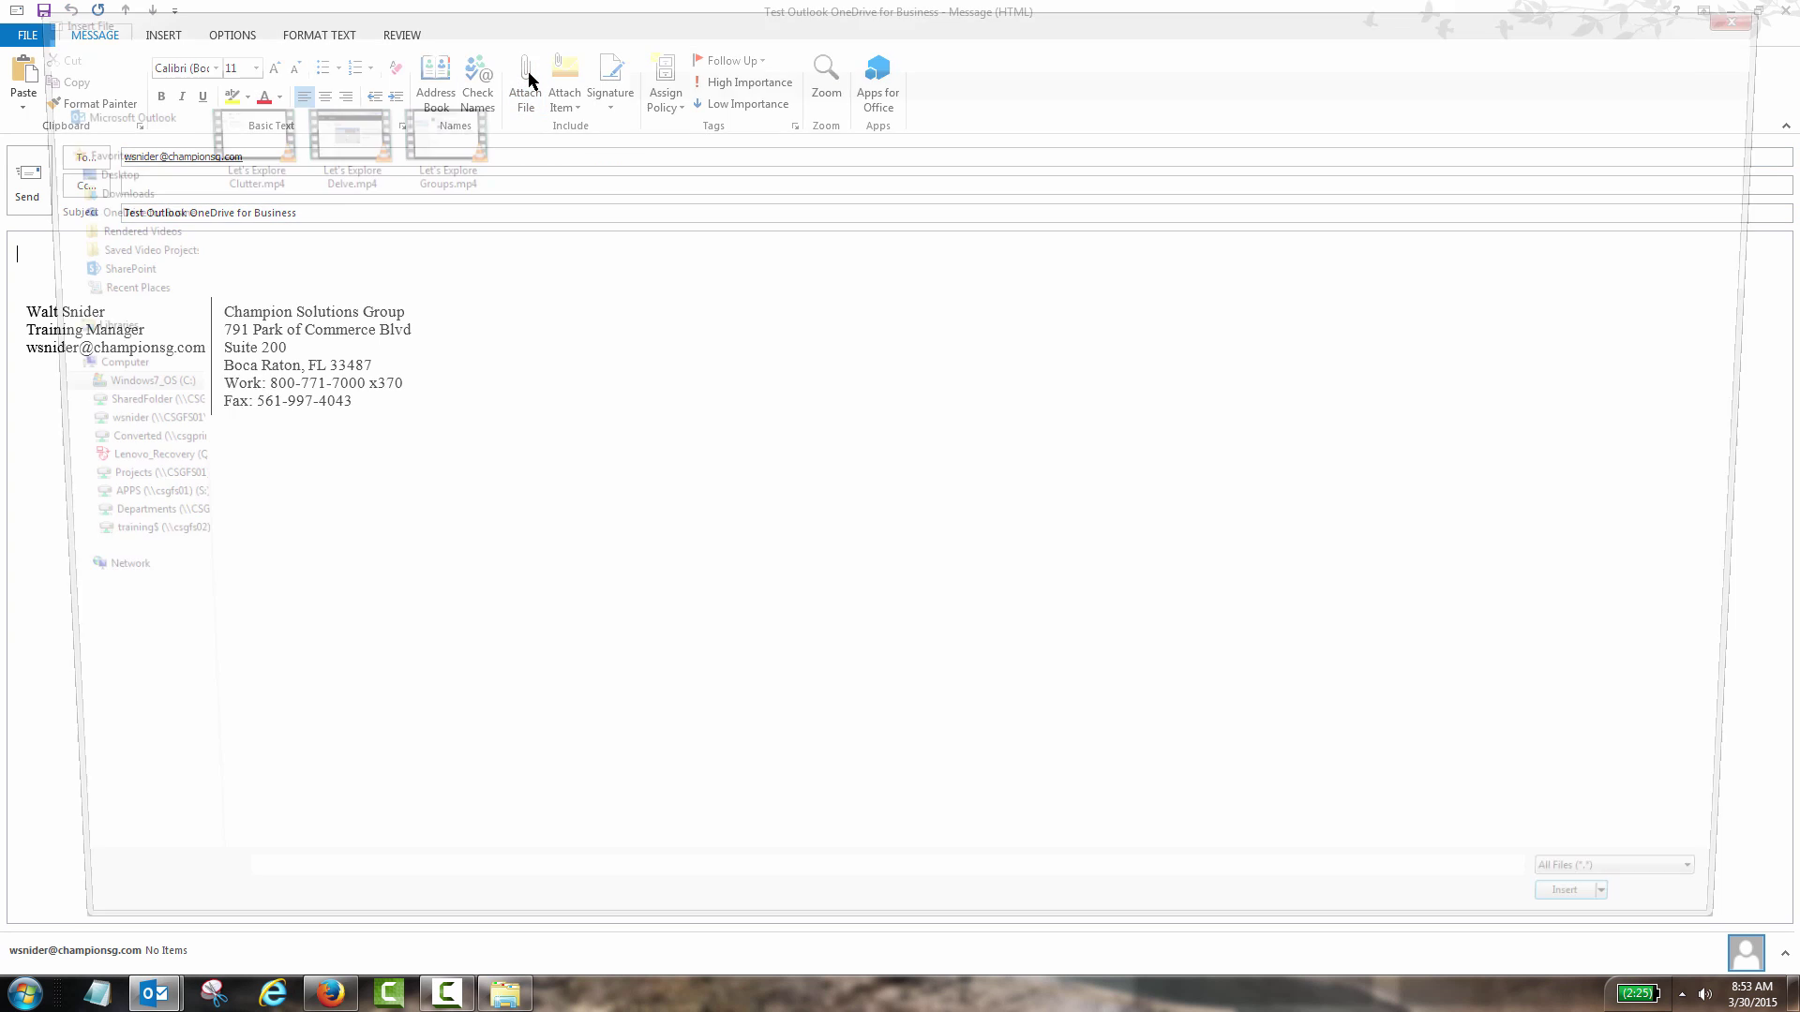
click(249, 150)
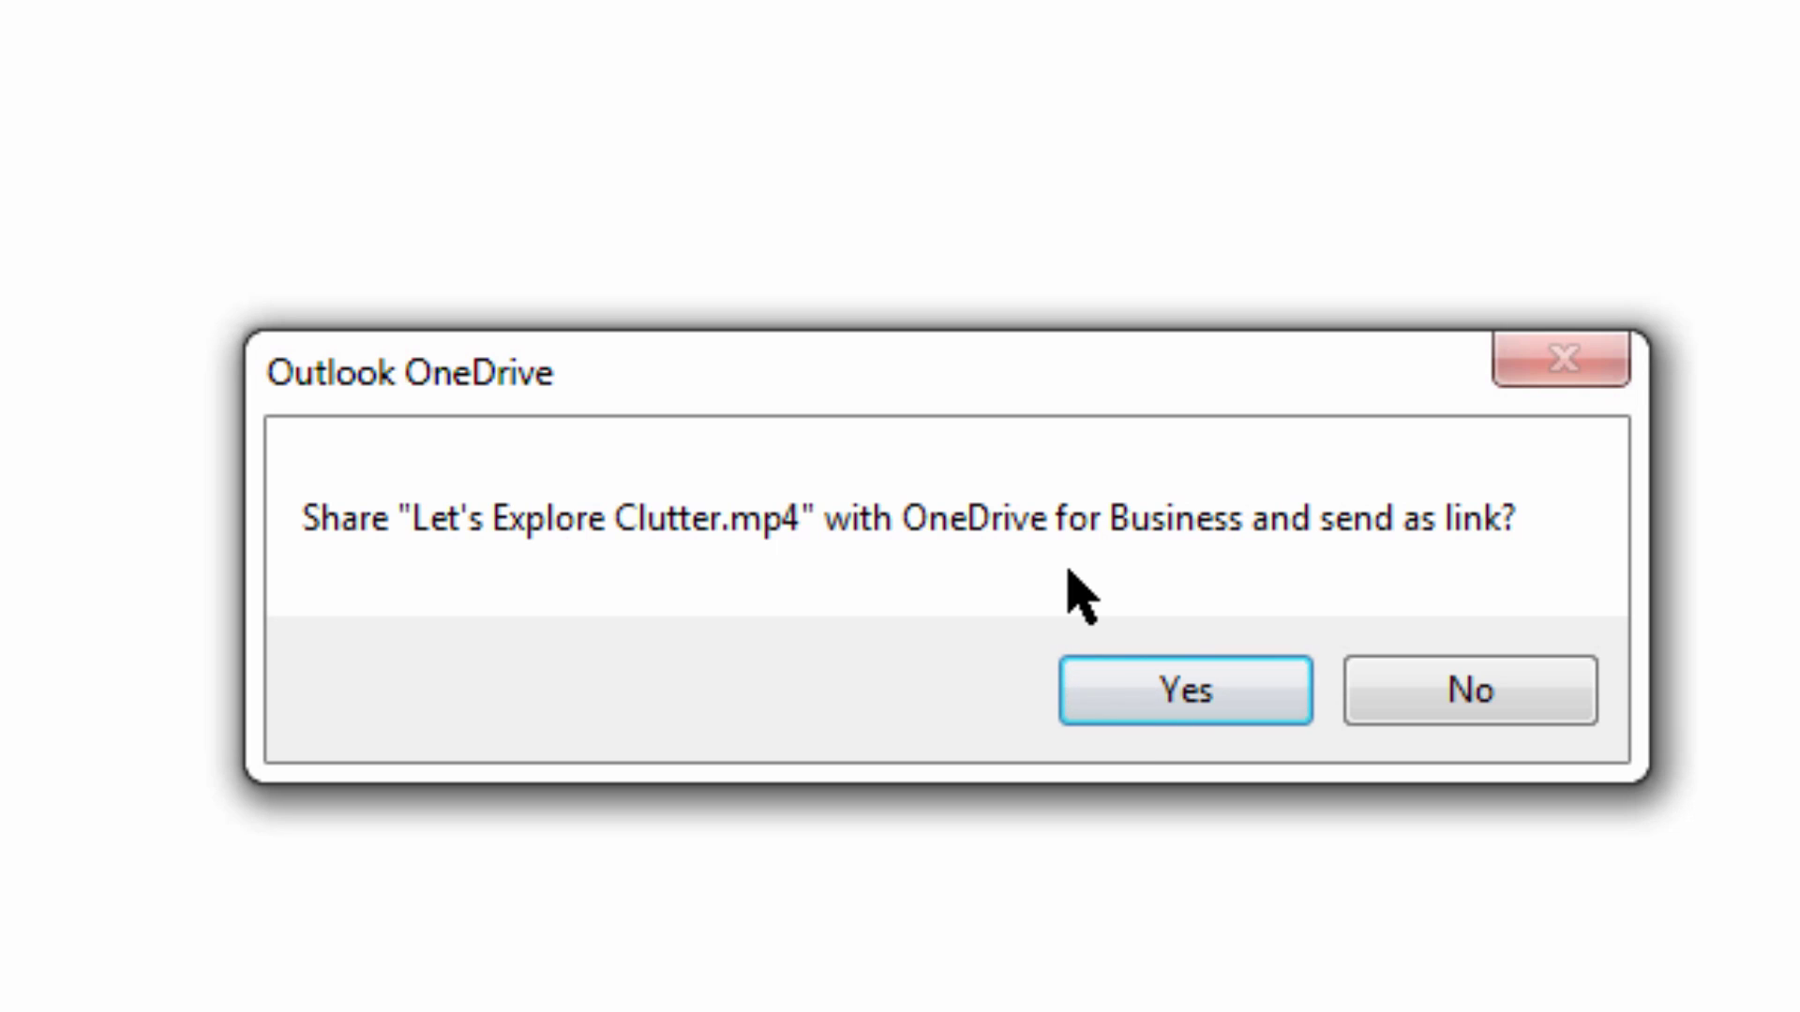
click(1133, 718)
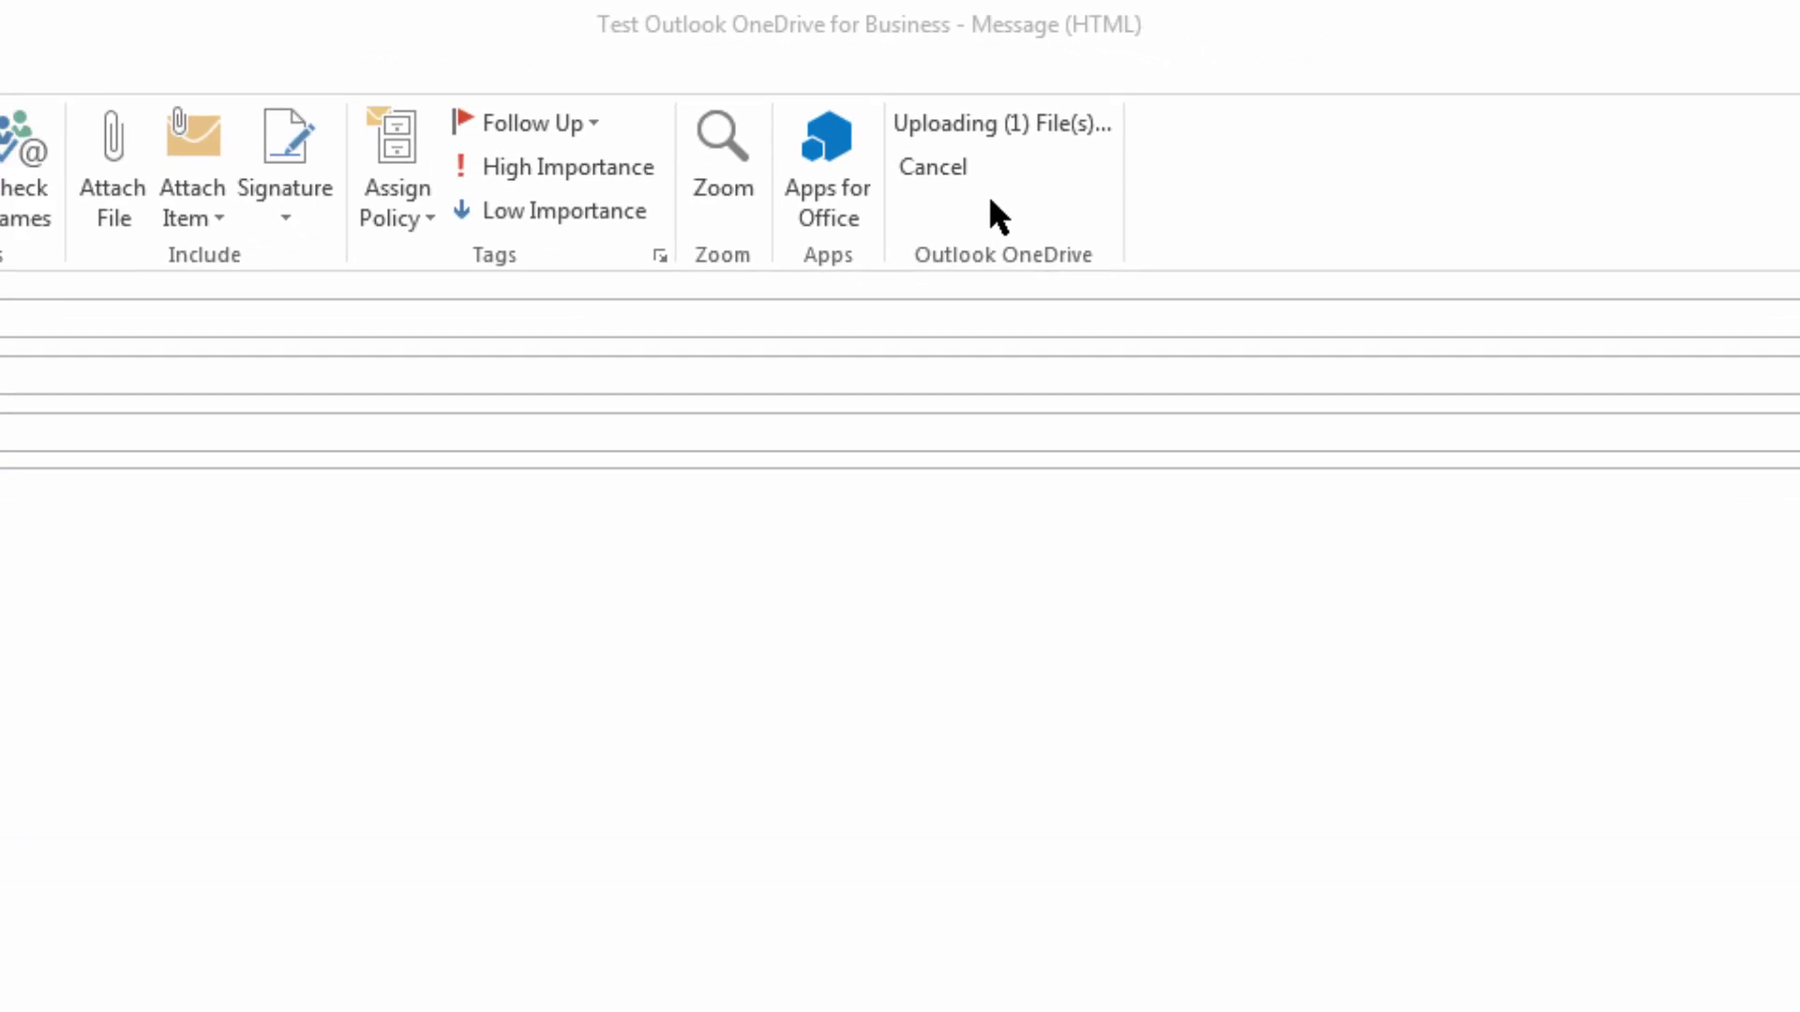
- Write 'This is my email' in the body and send the message
click(474, 256)
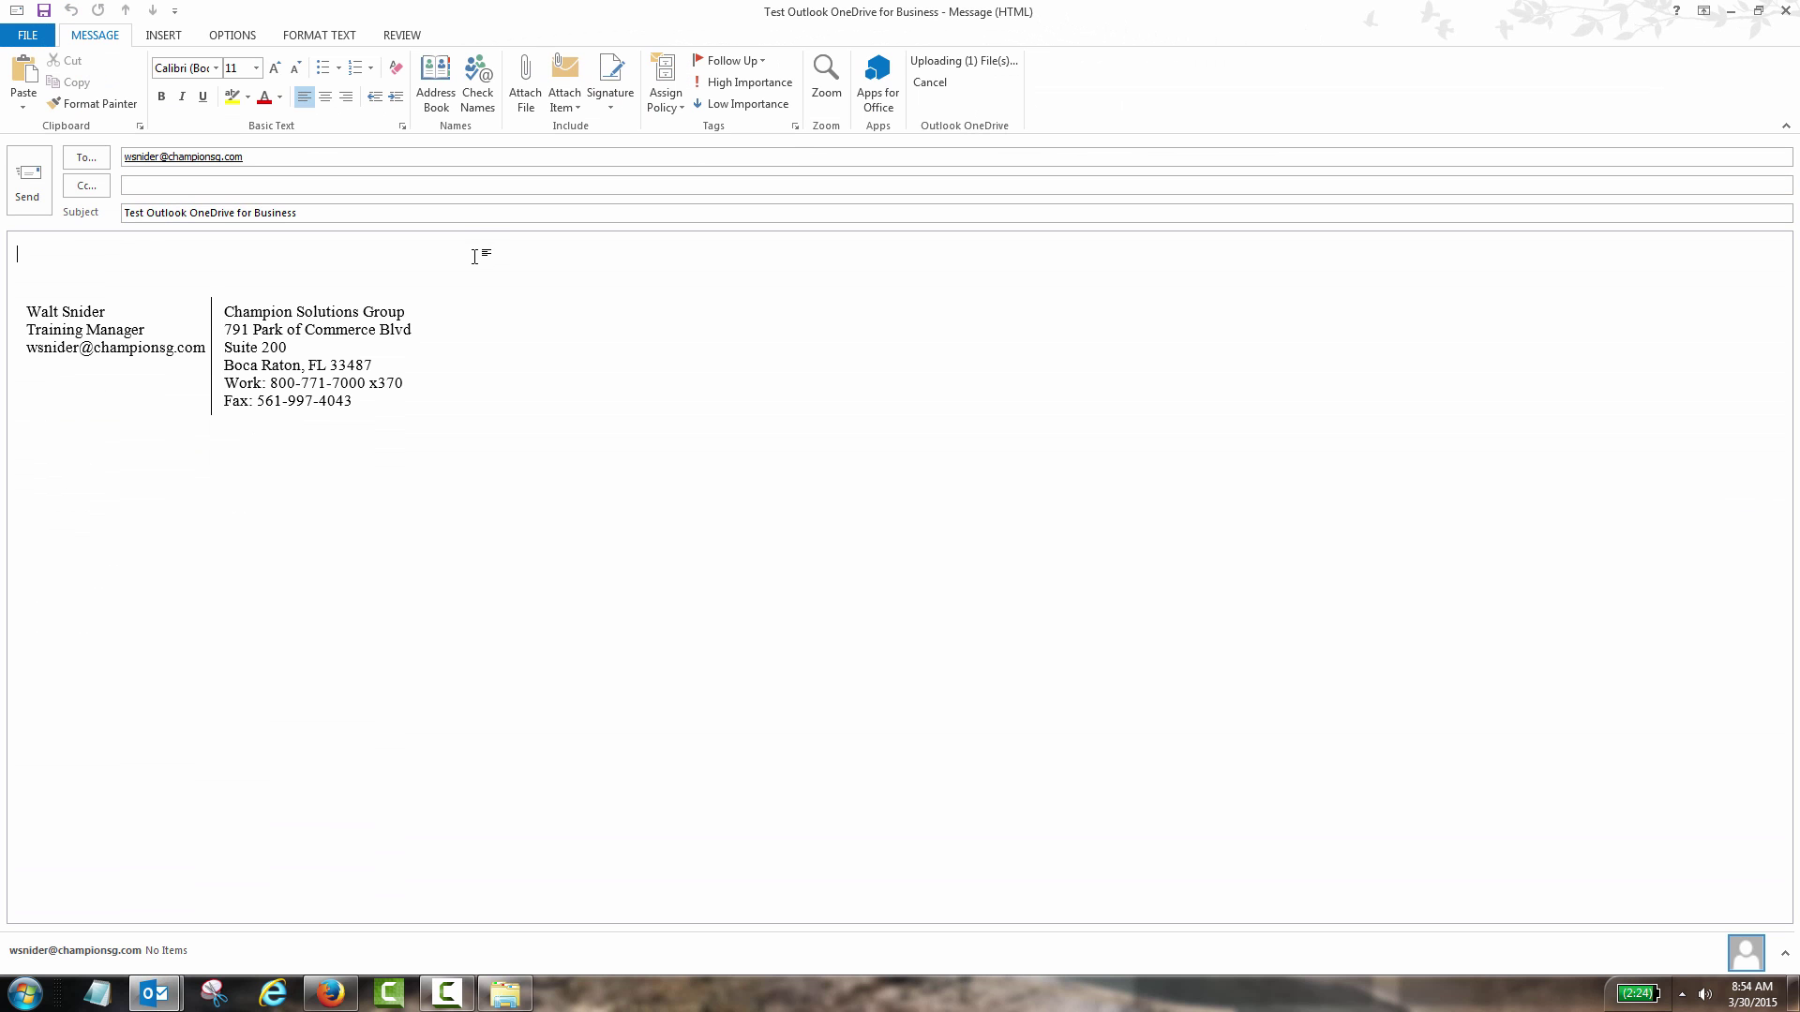
text(This is my email)
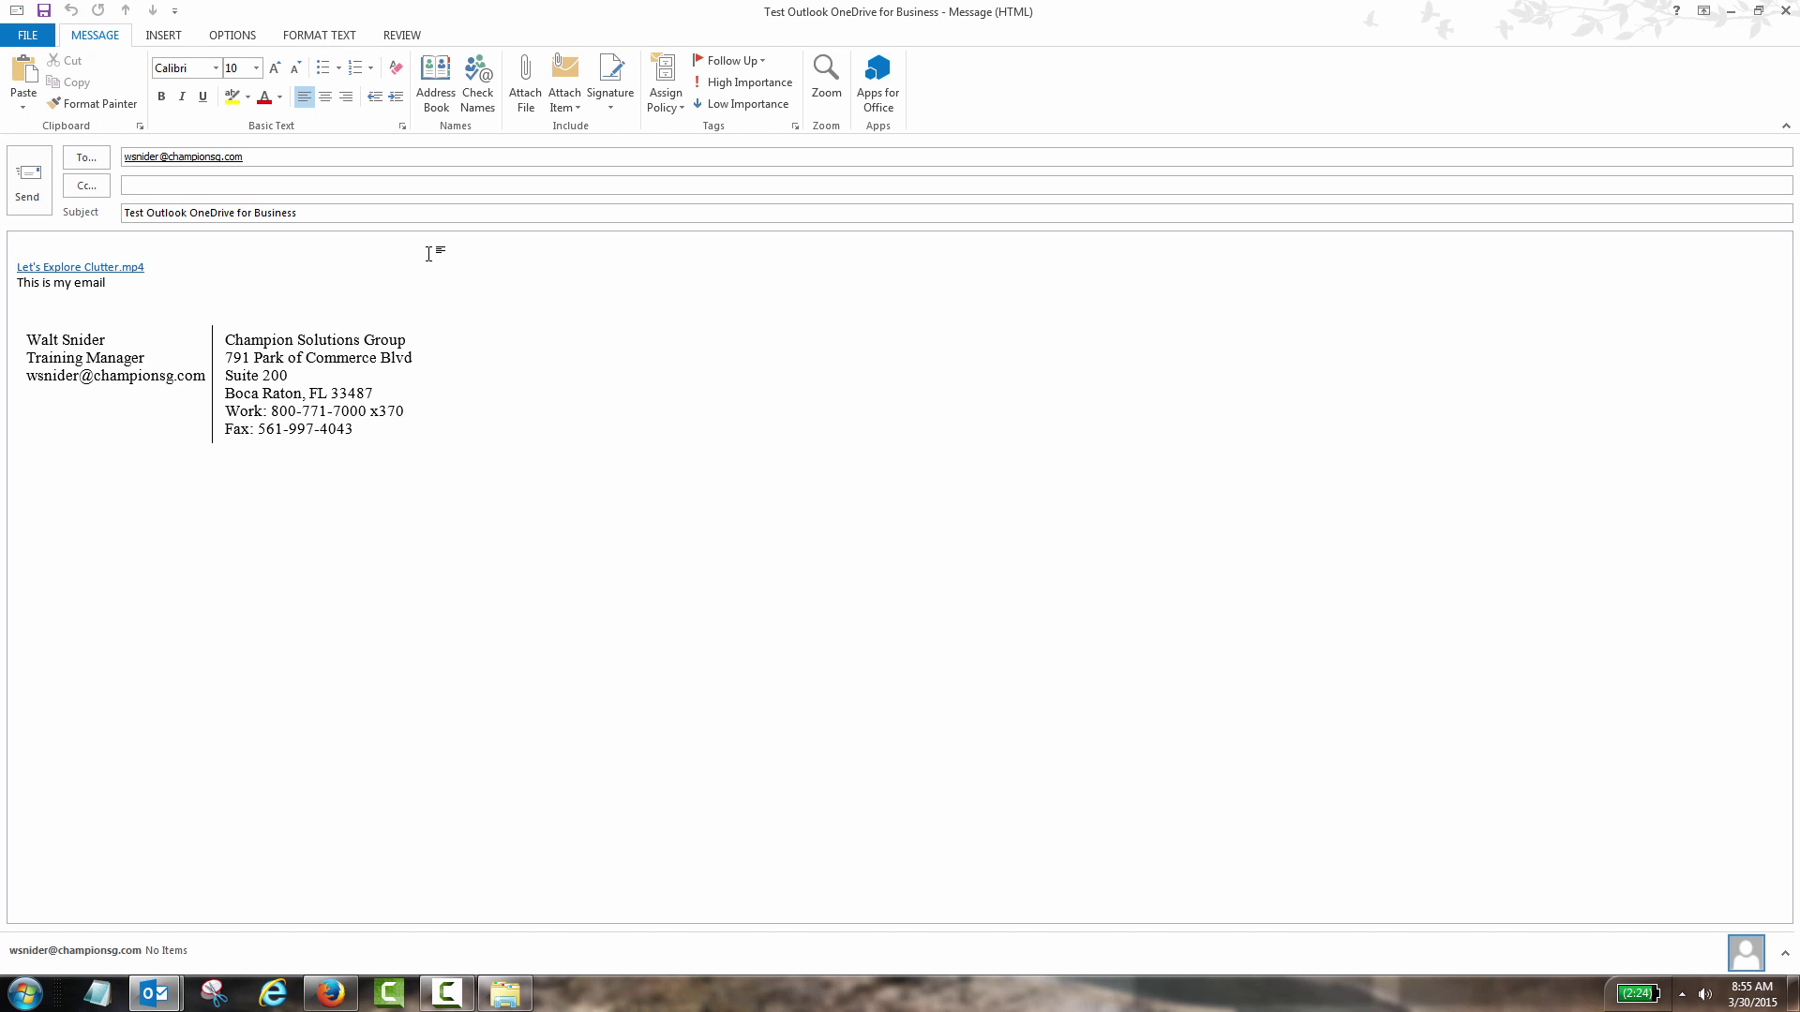
click(29, 199)
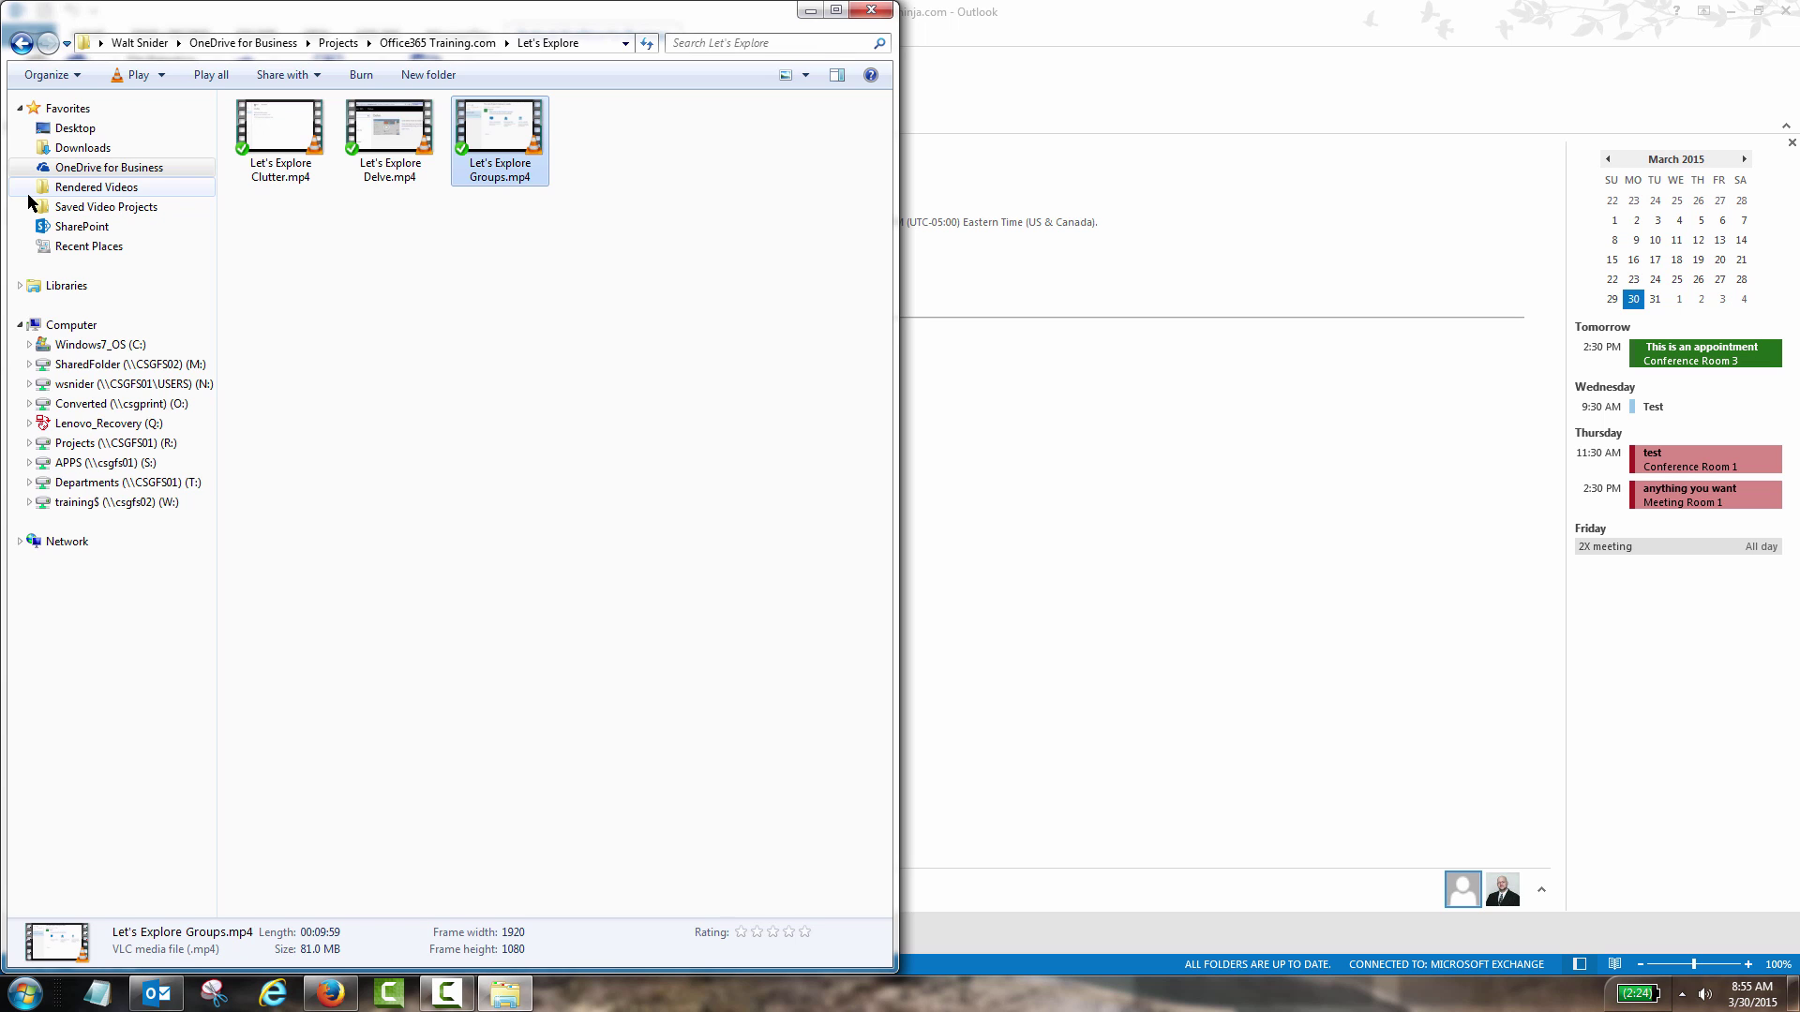
- Bring the Outlook main window back in front of Explorer
click(1093, 111)
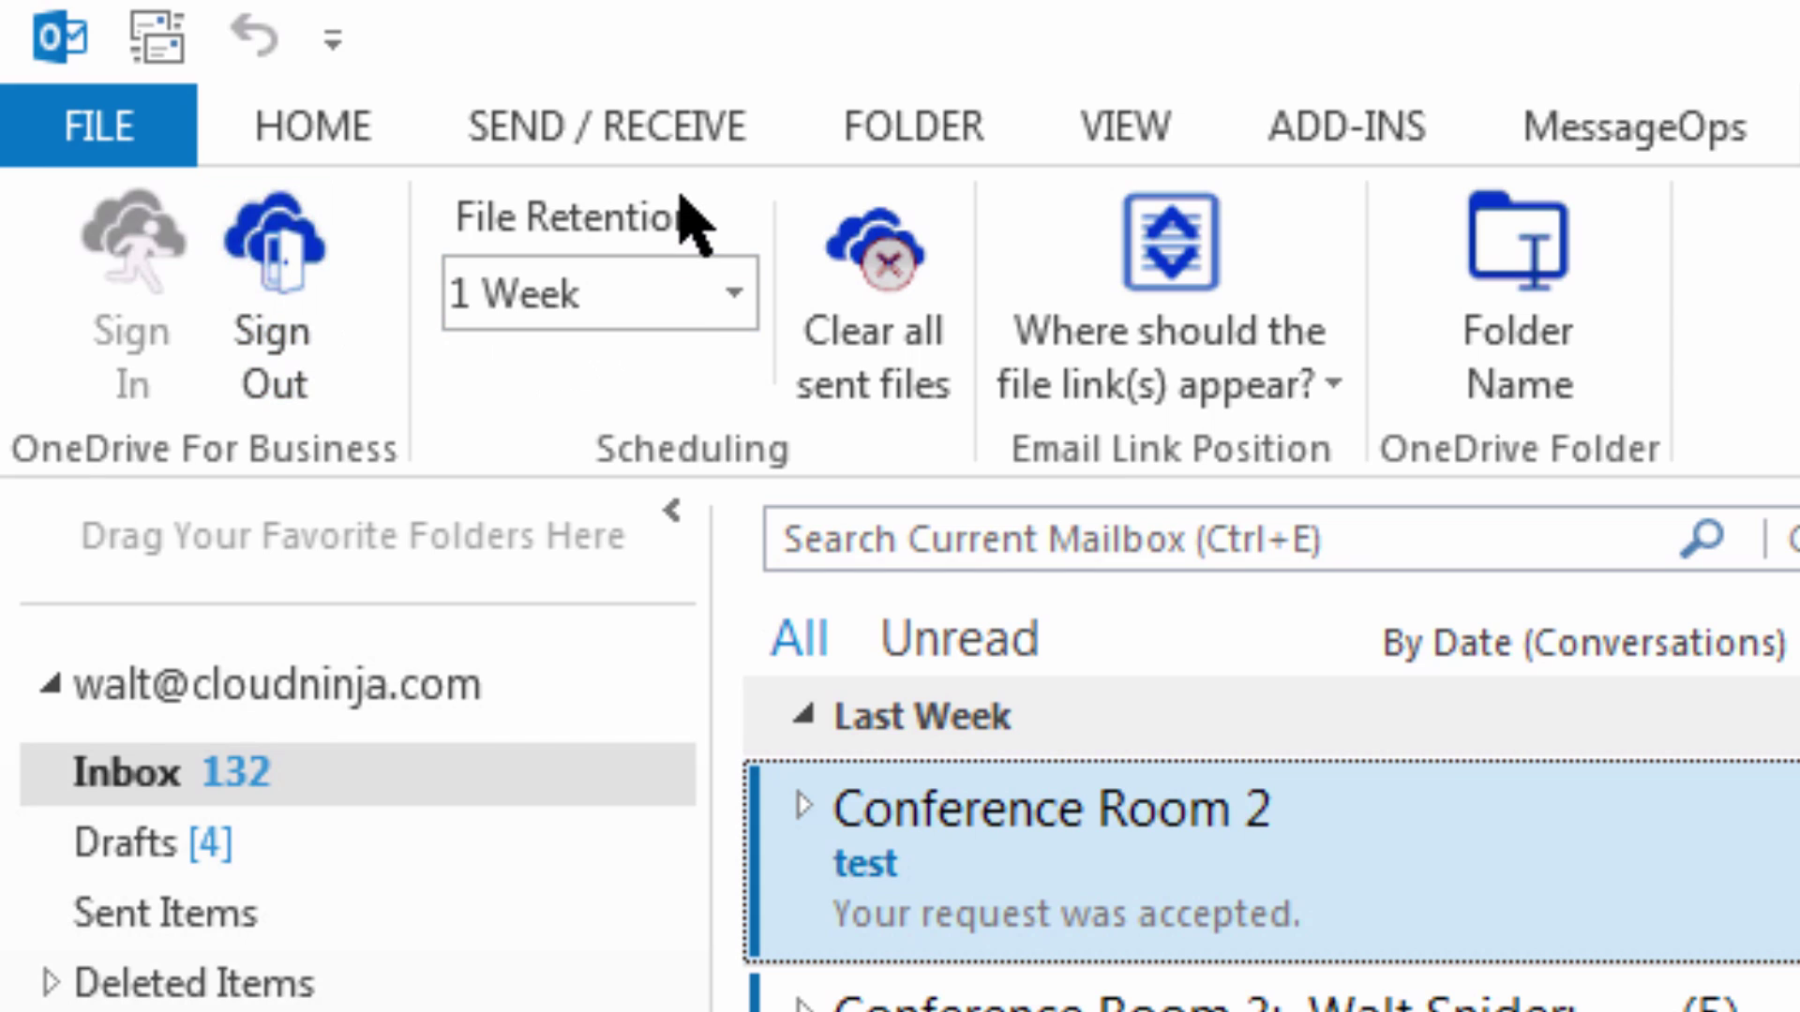
click(734, 298)
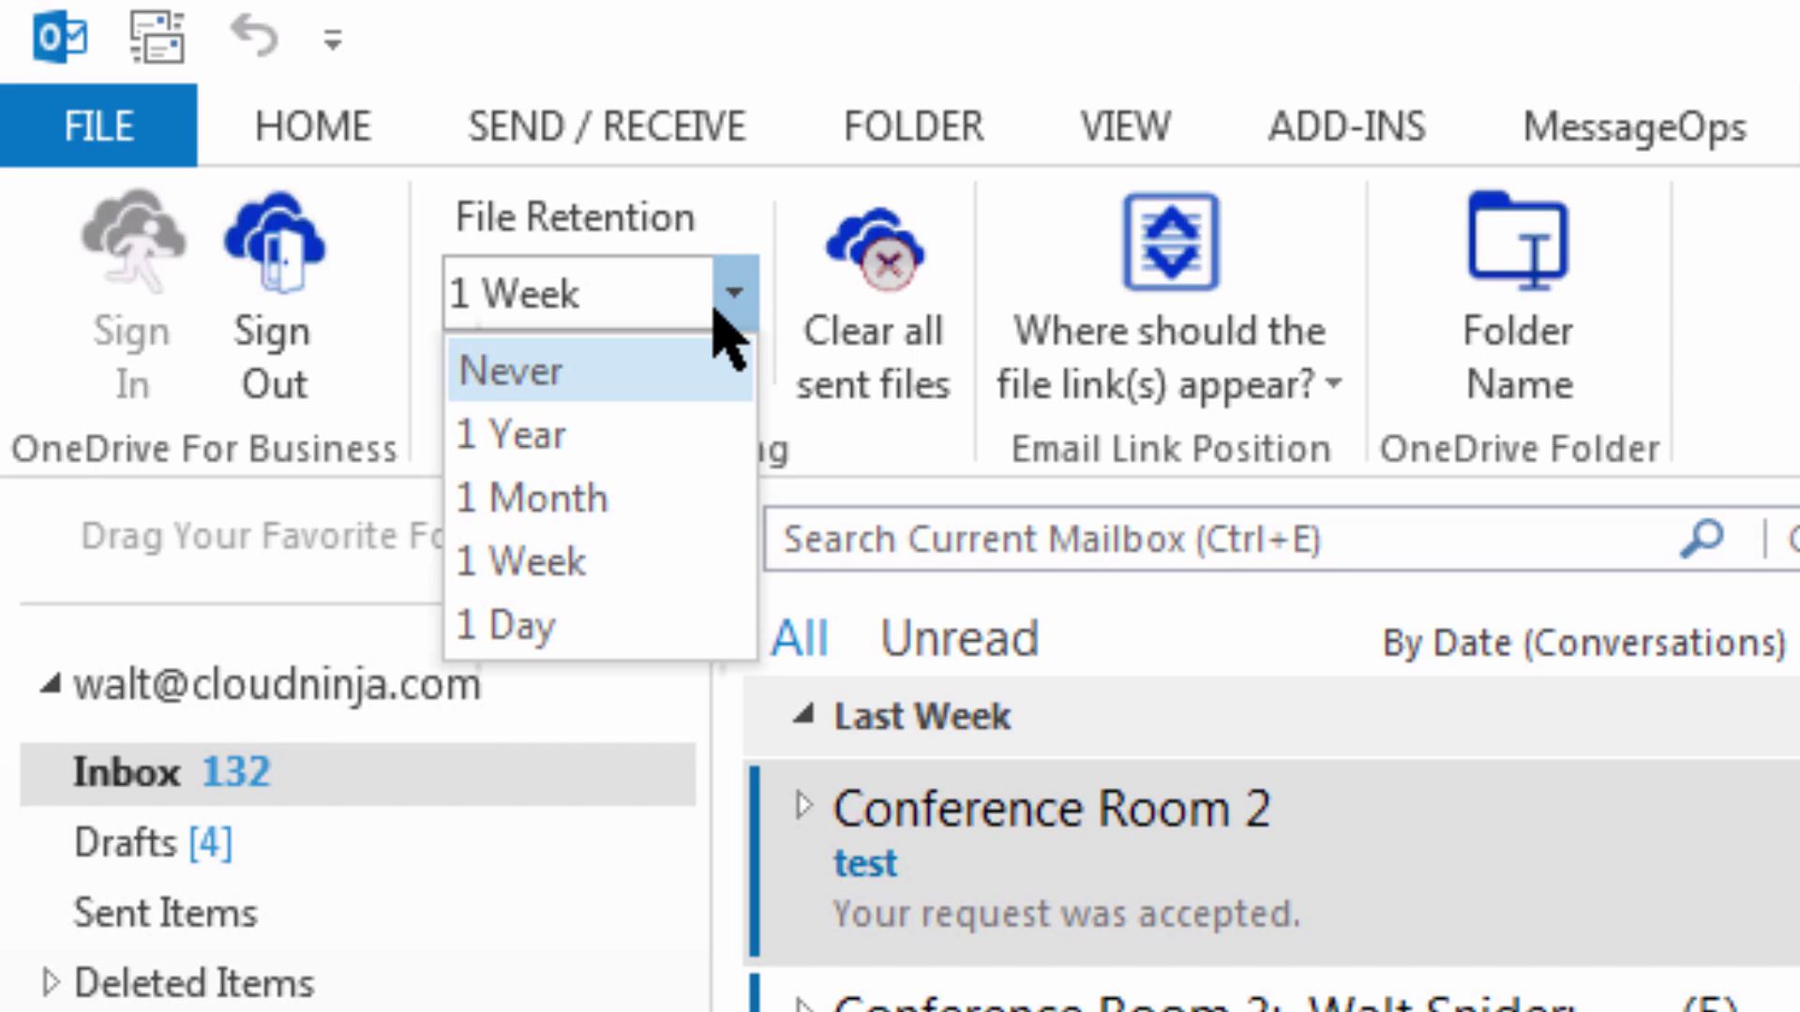
click(908, 7)
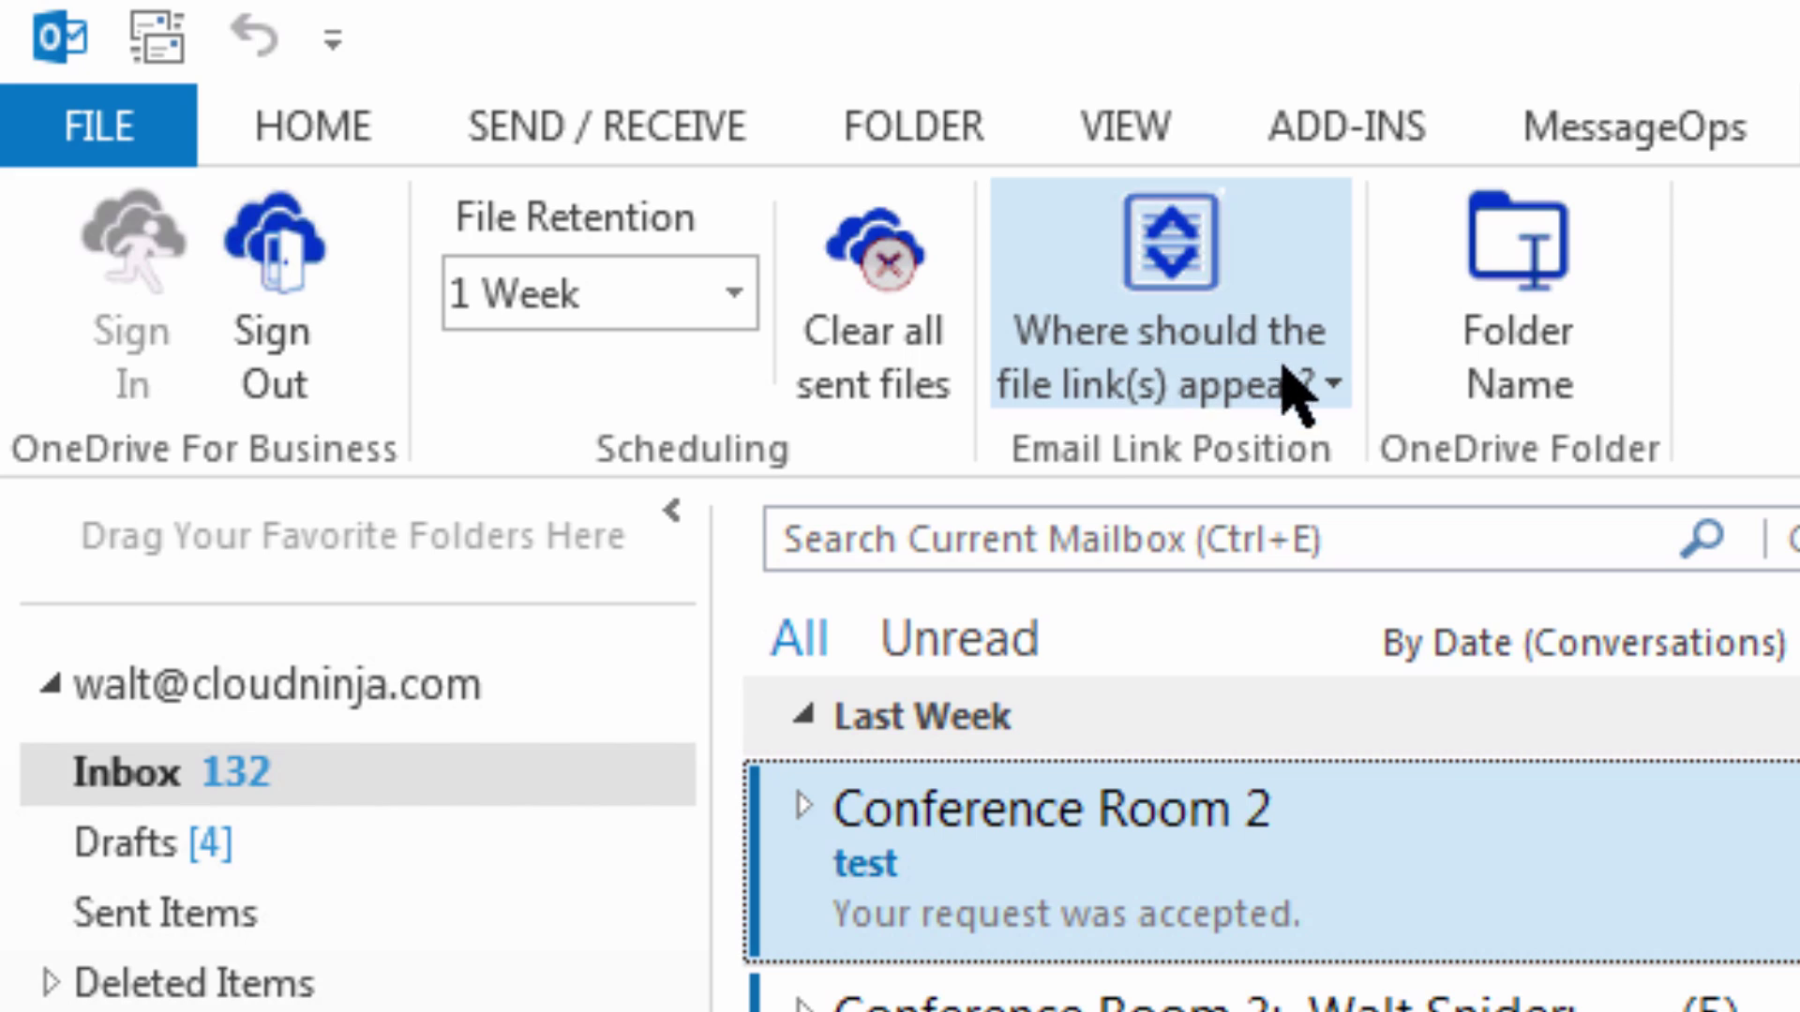
click(1326, 397)
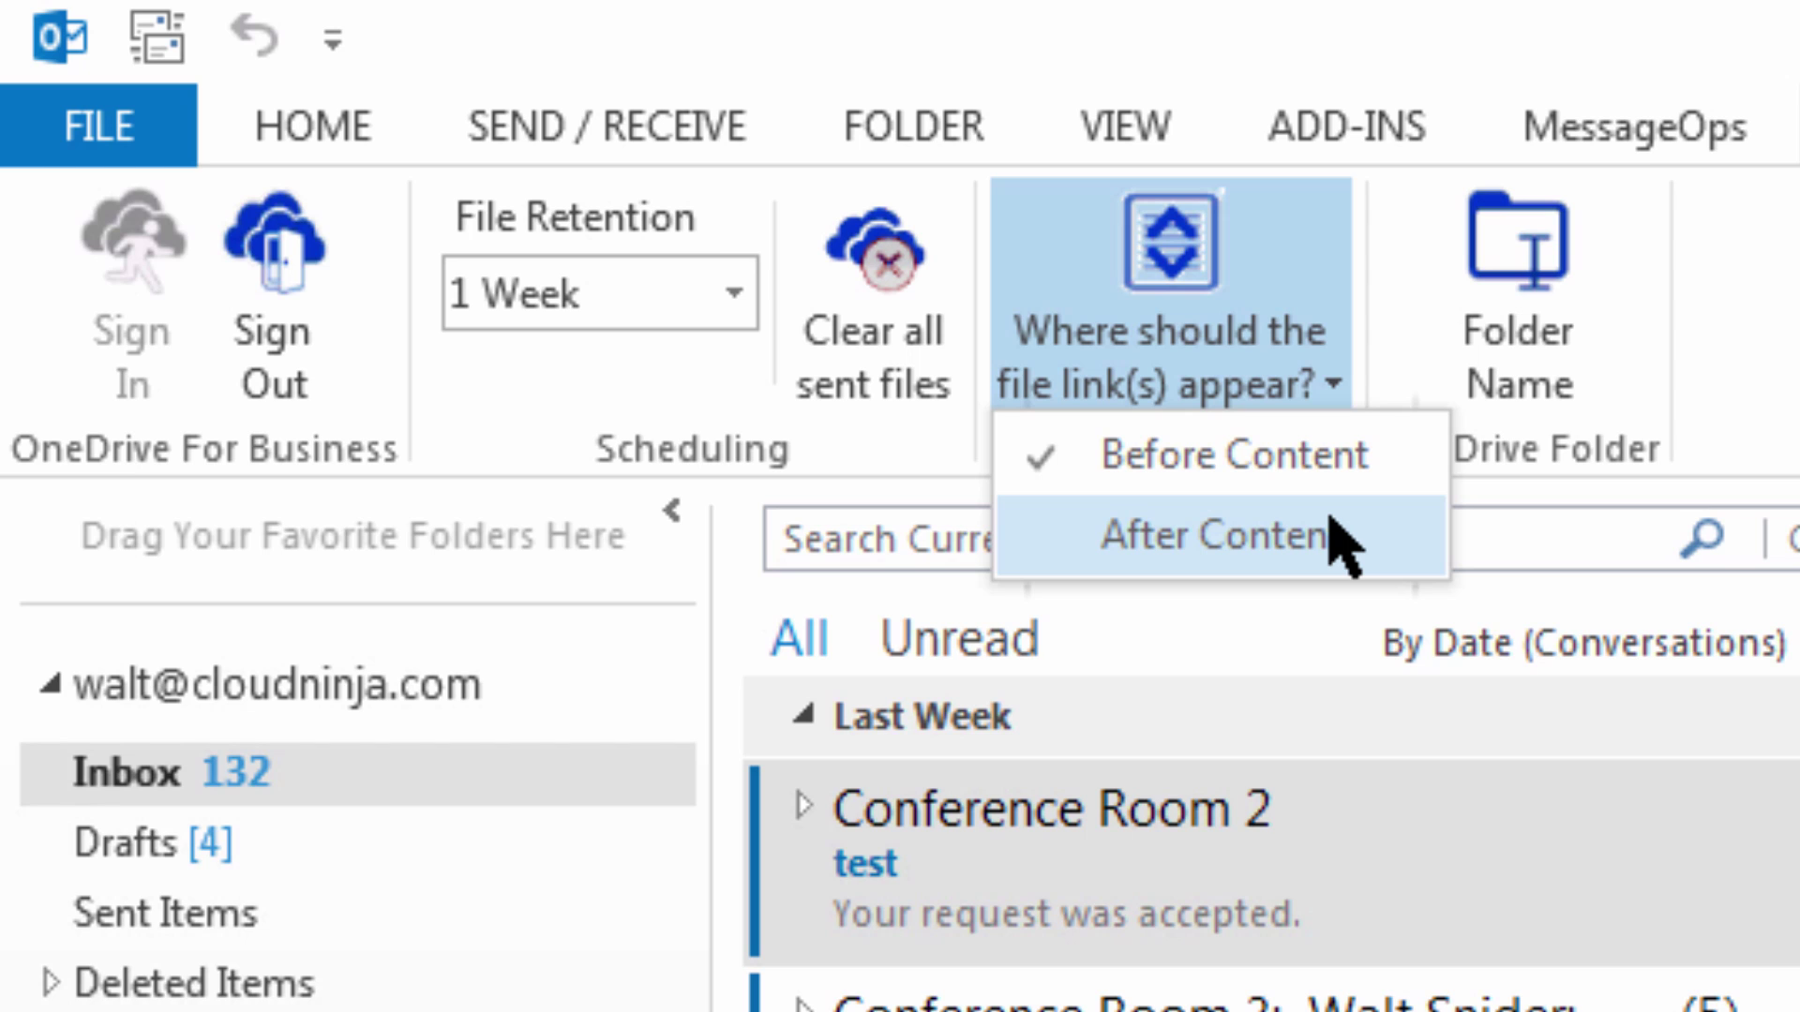
click(1519, 340)
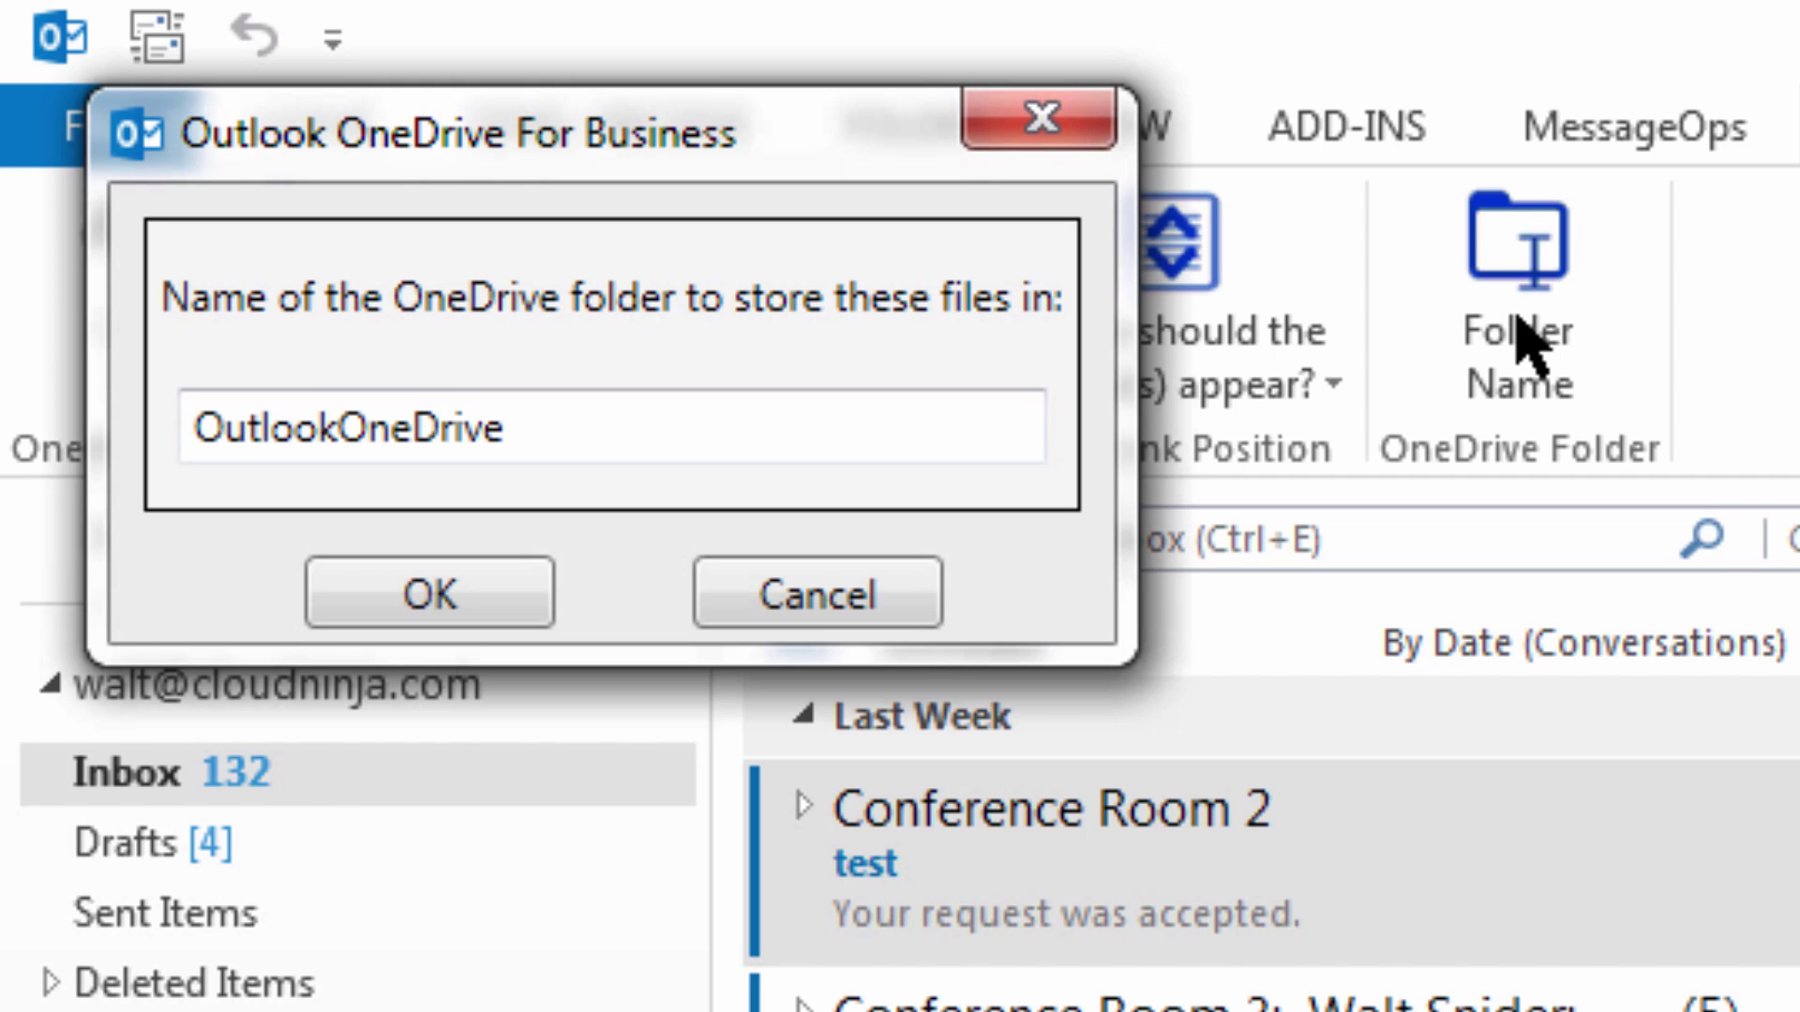
click(881, 611)
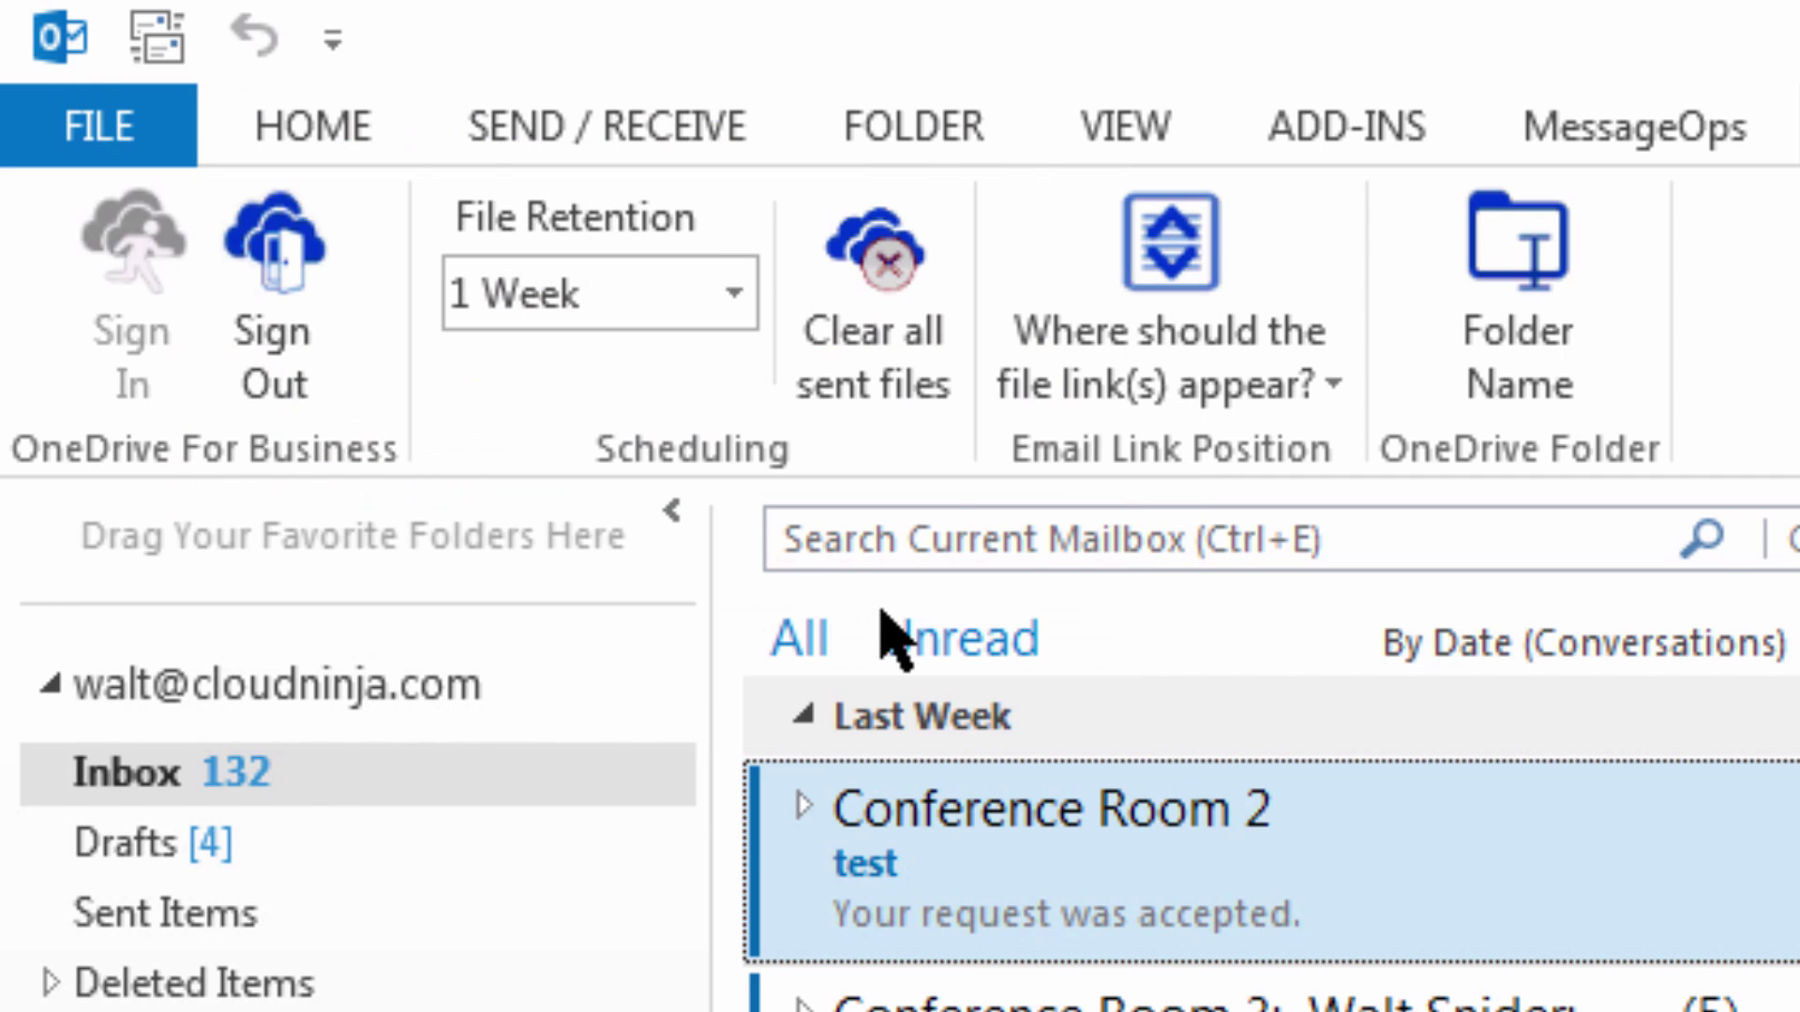